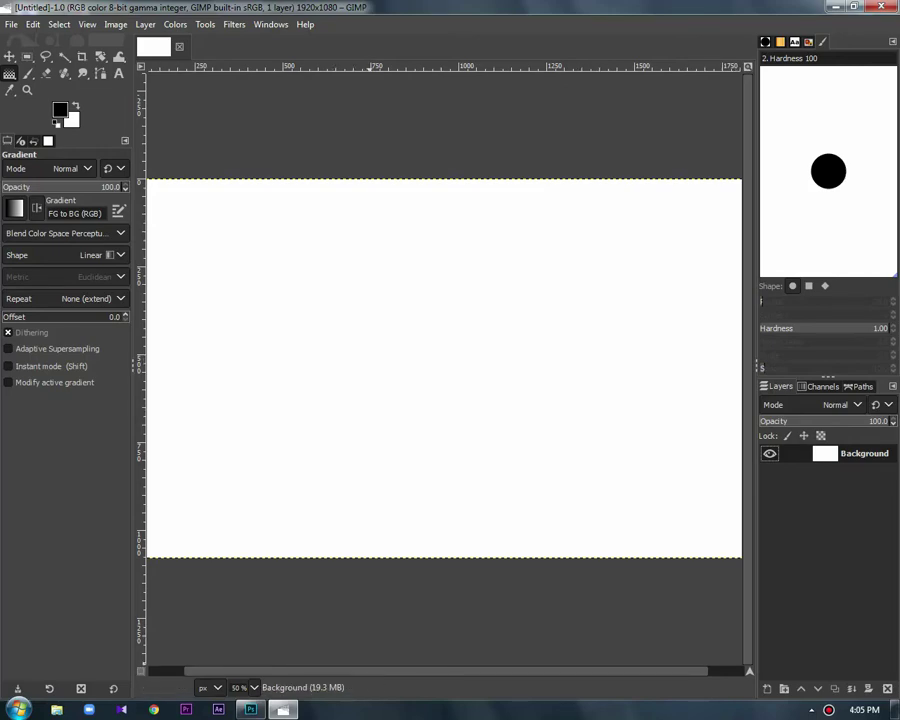
Add a new transparent layer and delete the white Background layer.
scroll(445, 370, right, 3)
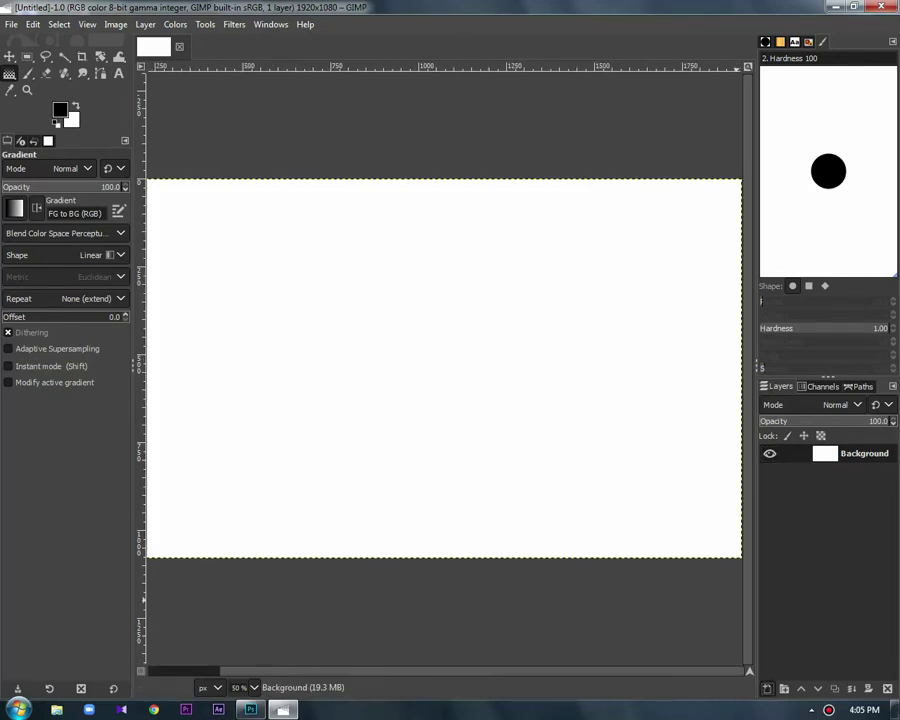
key(ctrl+shift+n)
key(Return)
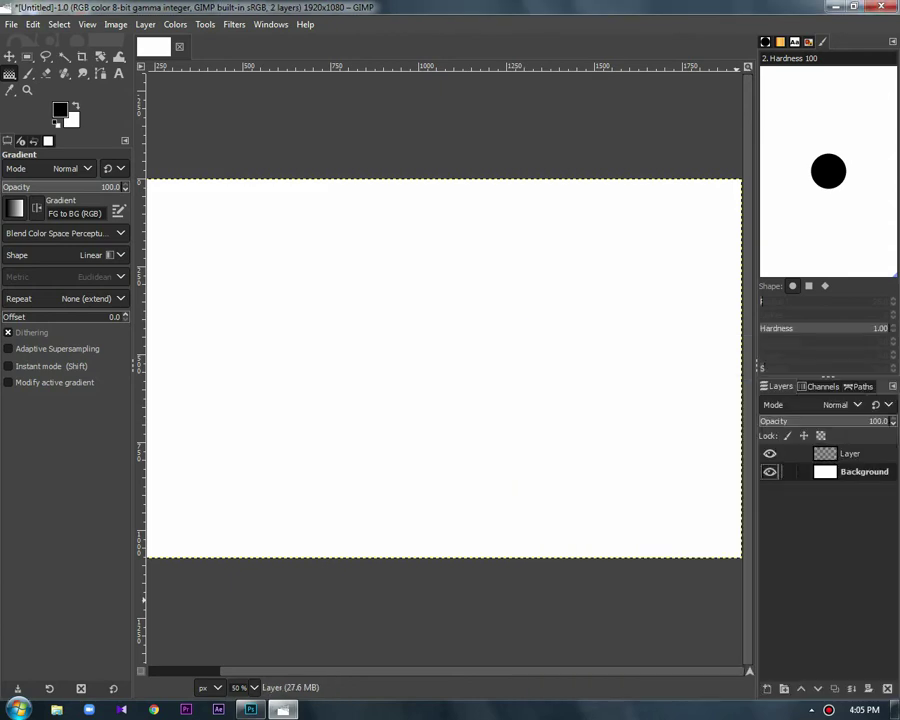
right_click(850, 471)
click(716, 181)
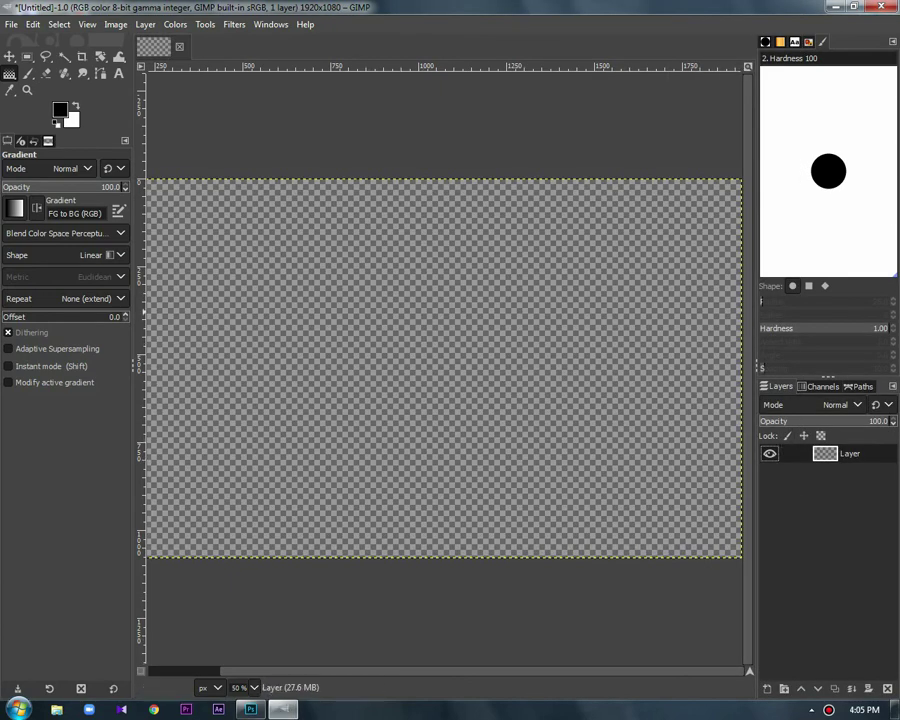
Fill a large circular ellipse selection in the canvas centre with black.
drag(28, 56, 70, 52)
drag(597, 208, 290, 518)
right_click(497, 305)
mouse_move(545, 320)
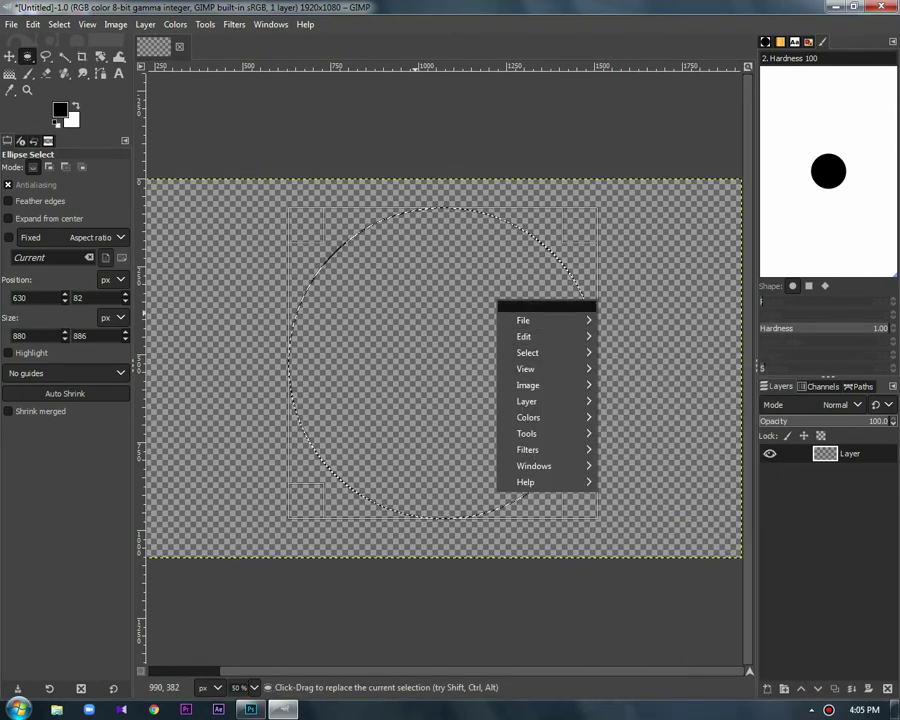
mouse_move(524, 336)
click(645, 520)
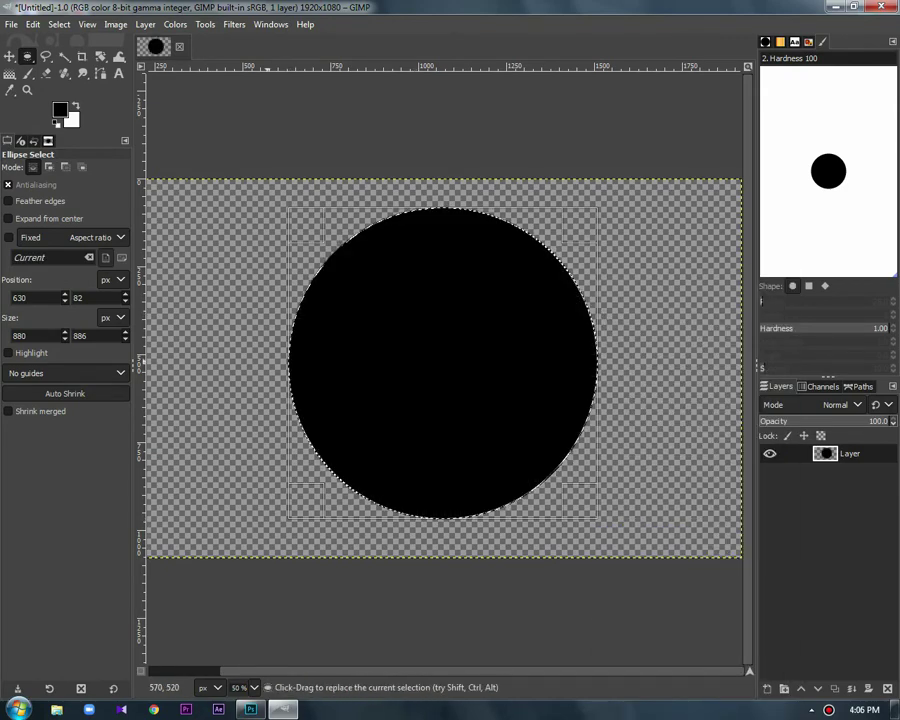
Cut out a slightly smaller inner circle to leave an even black ring, then deselect.
drag(514, 226, 308, 478)
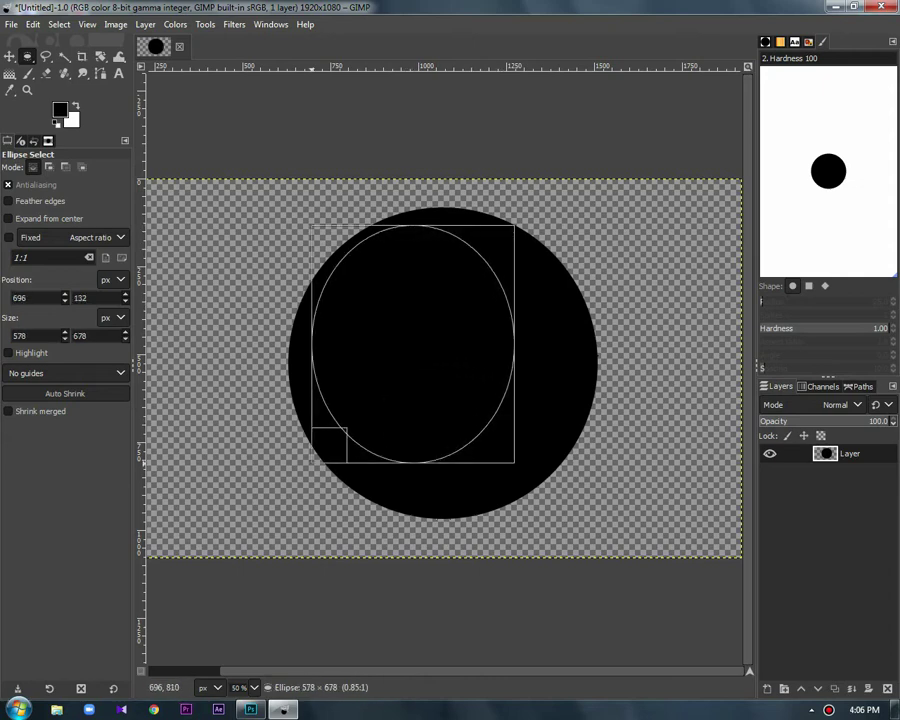
drag(510, 396, 580, 392)
drag(444, 236, 444, 226)
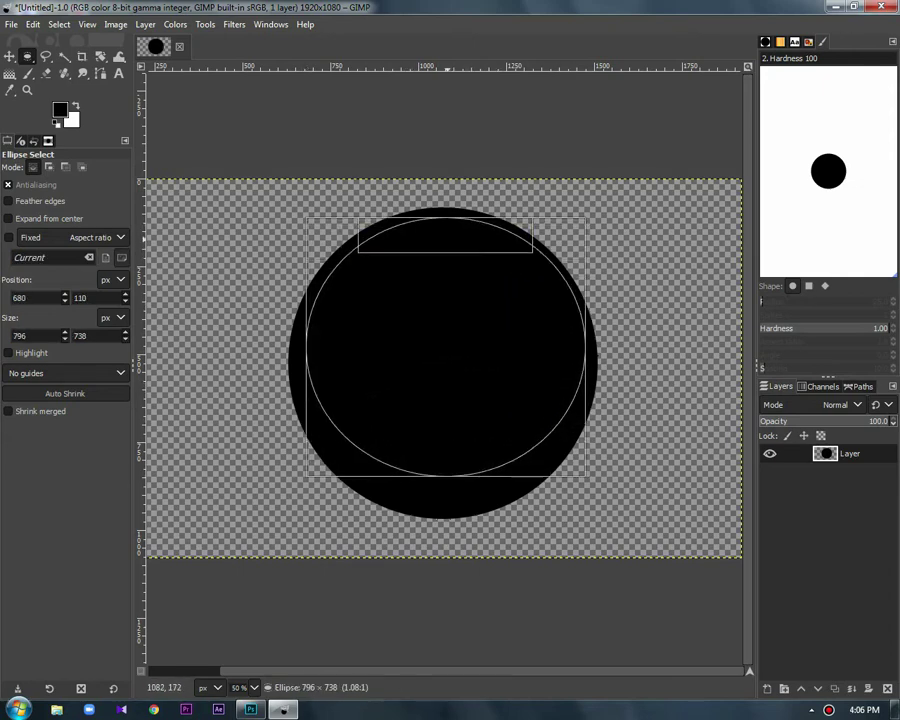
drag(444, 446, 438, 482)
drag(585, 362, 591, 362)
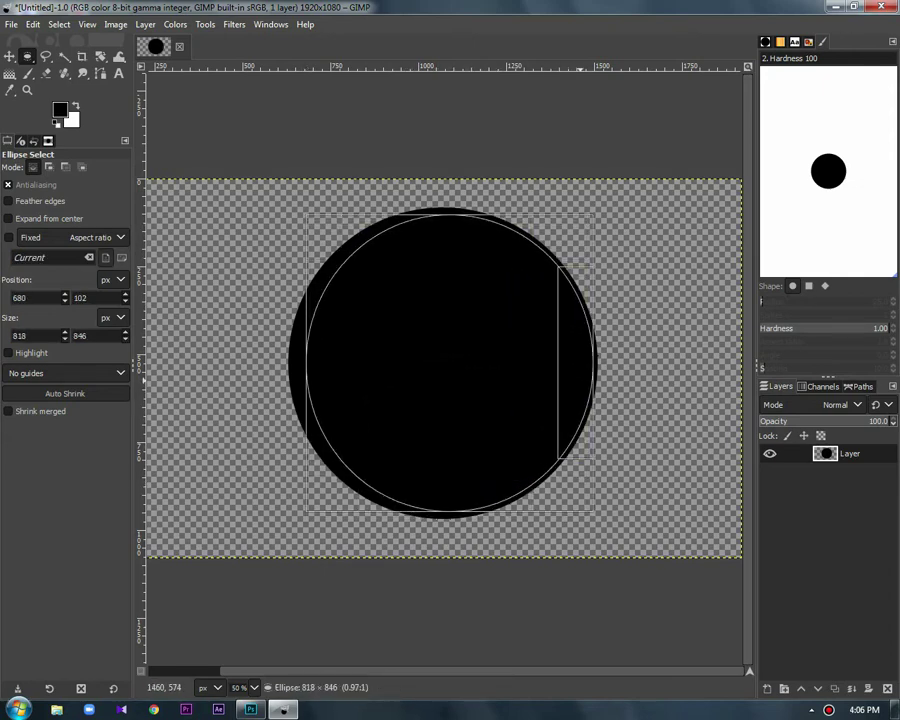
drag(322, 362, 312, 362)
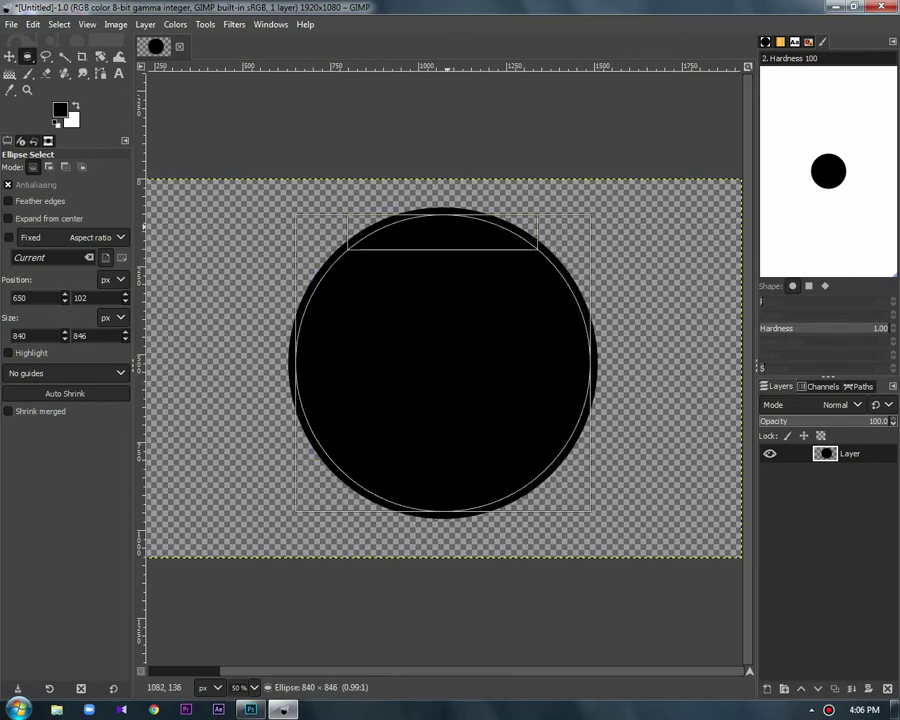
drag(440, 226, 440, 223)
right_click(463, 339)
mouse_move(505, 374)
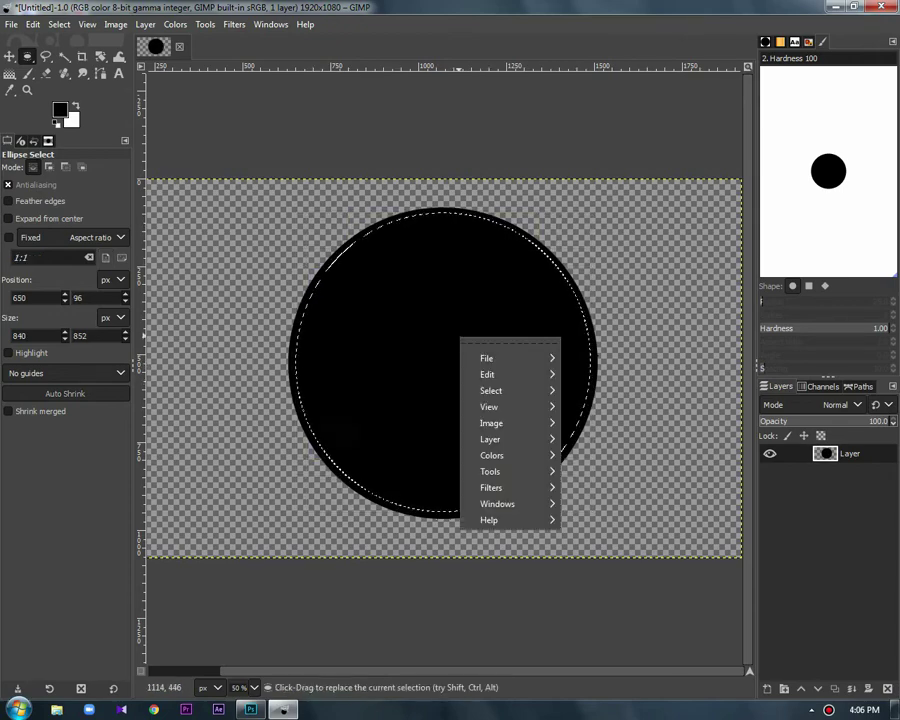
click(588, 348)
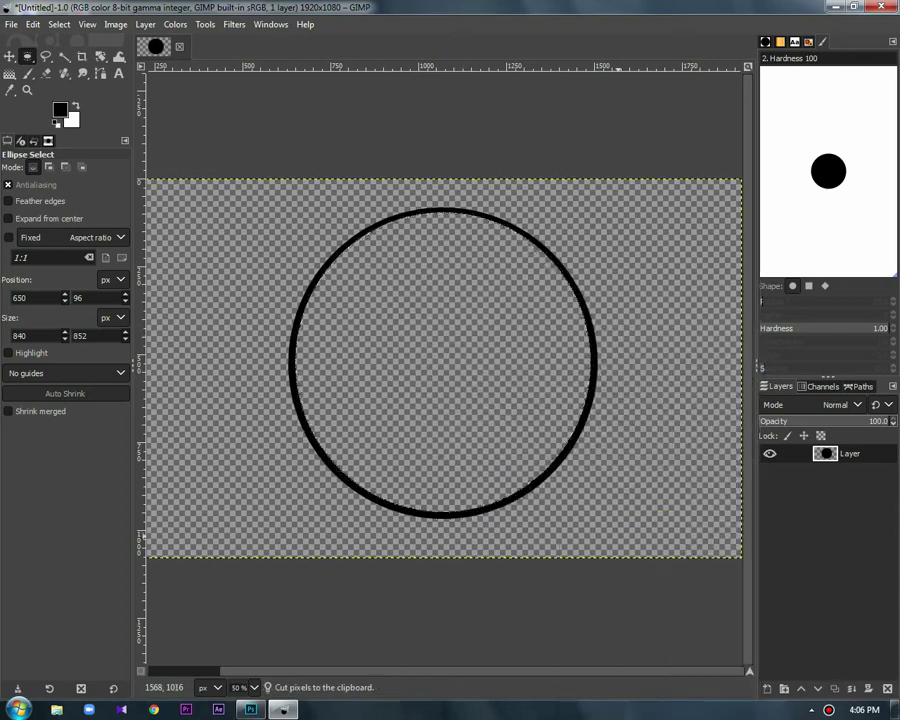
click(665, 472)
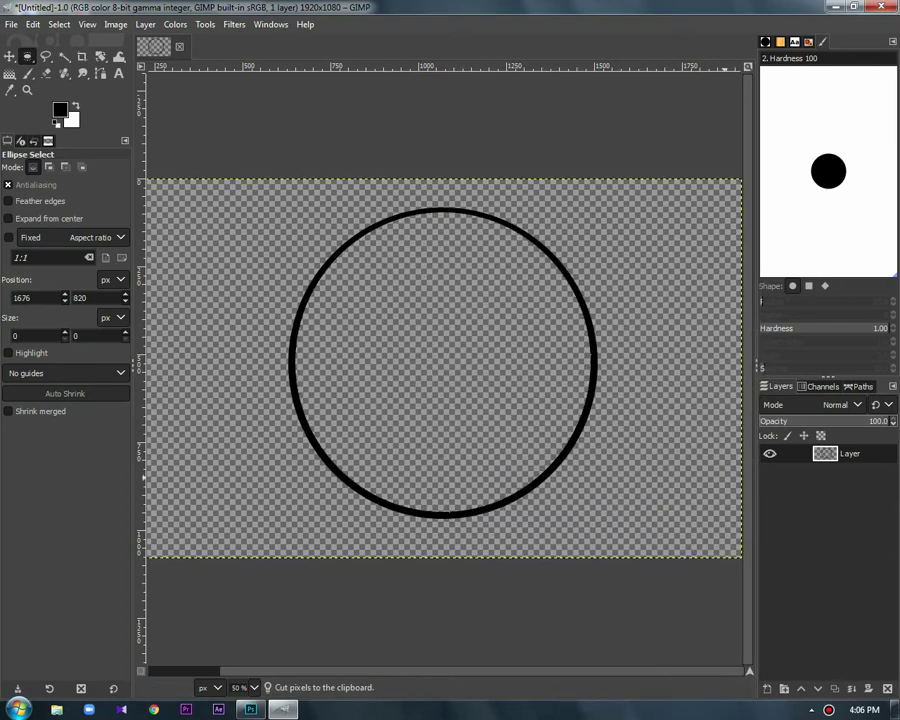
On a new transparent layer, fill a black rectangle inside the ring.
key(shift+ctrl+n)
key(Return)
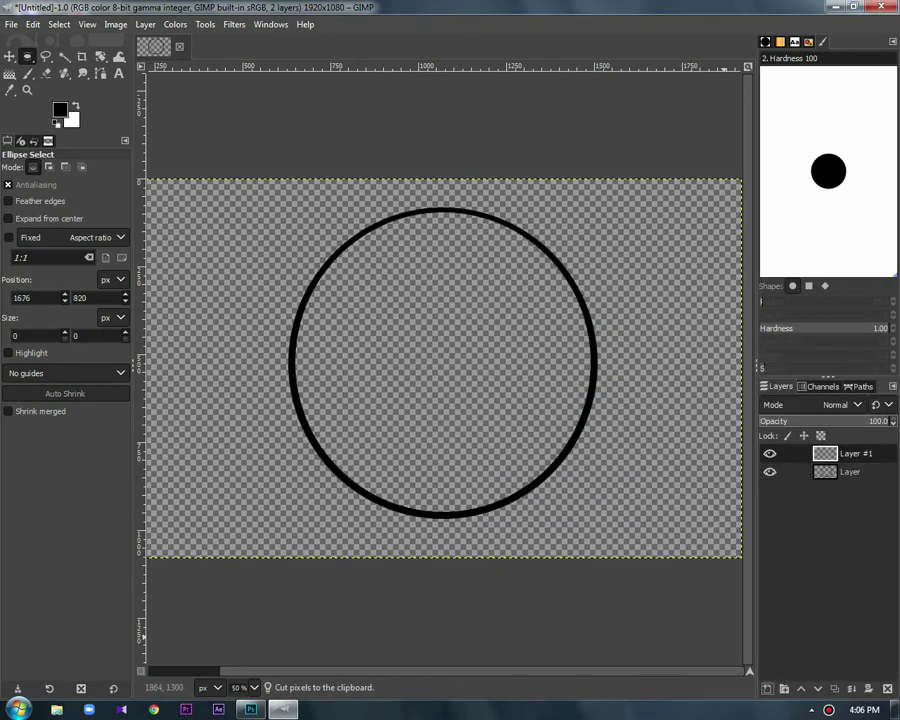
click(100, 58)
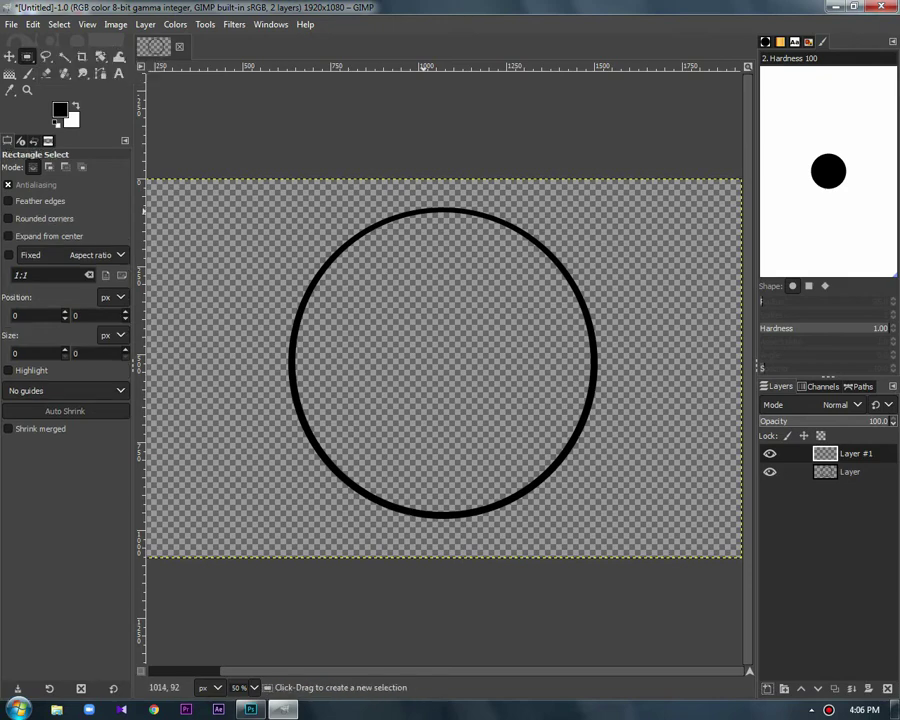
drag(551, 265, 340, 460)
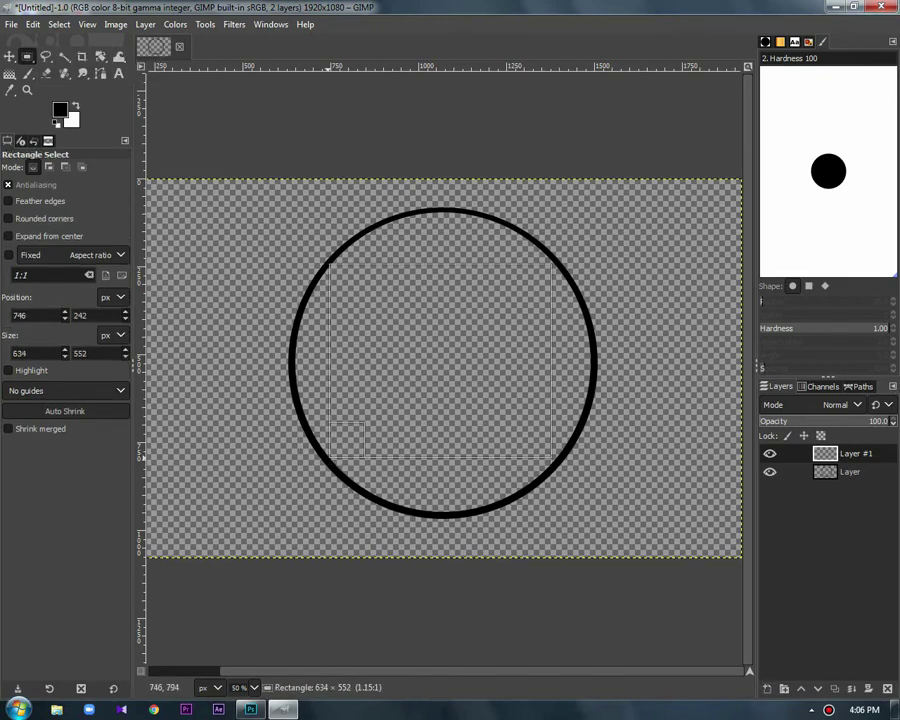
drag(348, 269, 355, 286)
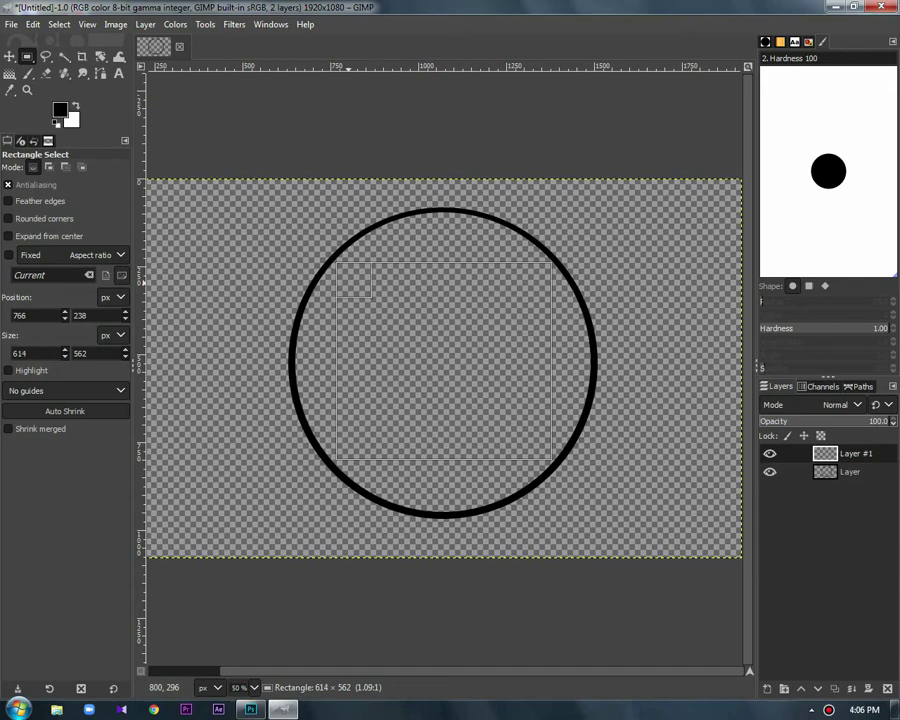
right_click(449, 374)
mouse_move(490, 406)
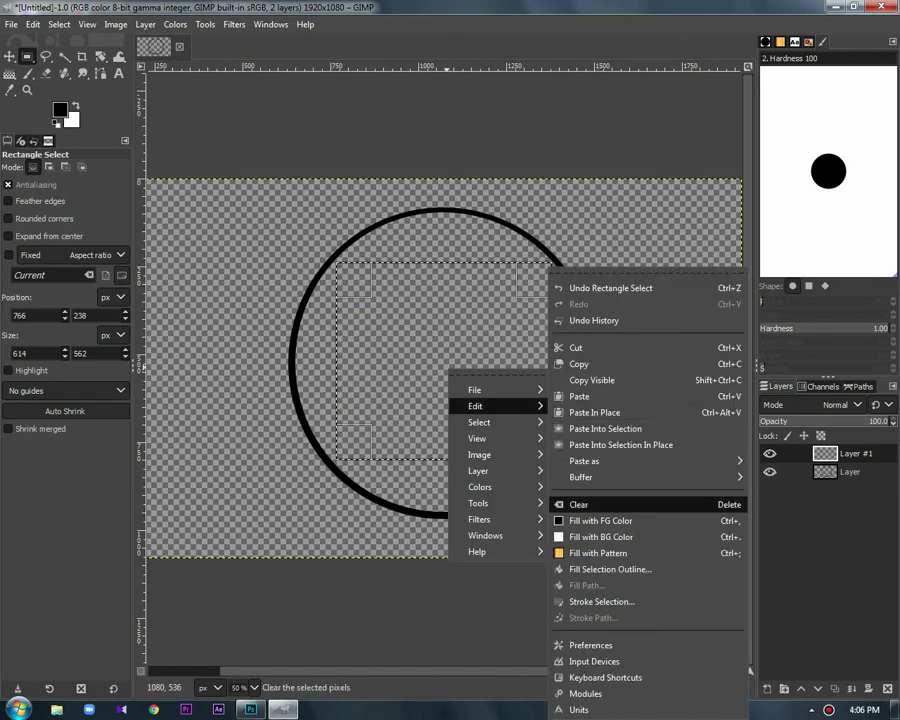
click(600, 520)
key(ctrl+shift+a)
Clear a slightly smaller inner rectangle to leave a thin black outline.
drag(549, 264, 338, 456)
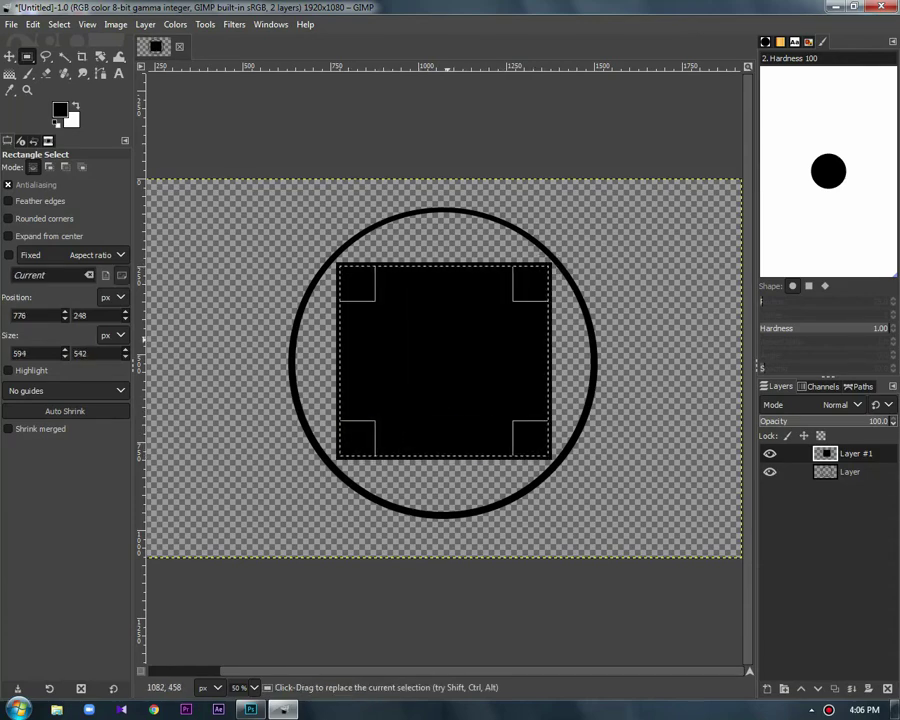
right_click(449, 345)
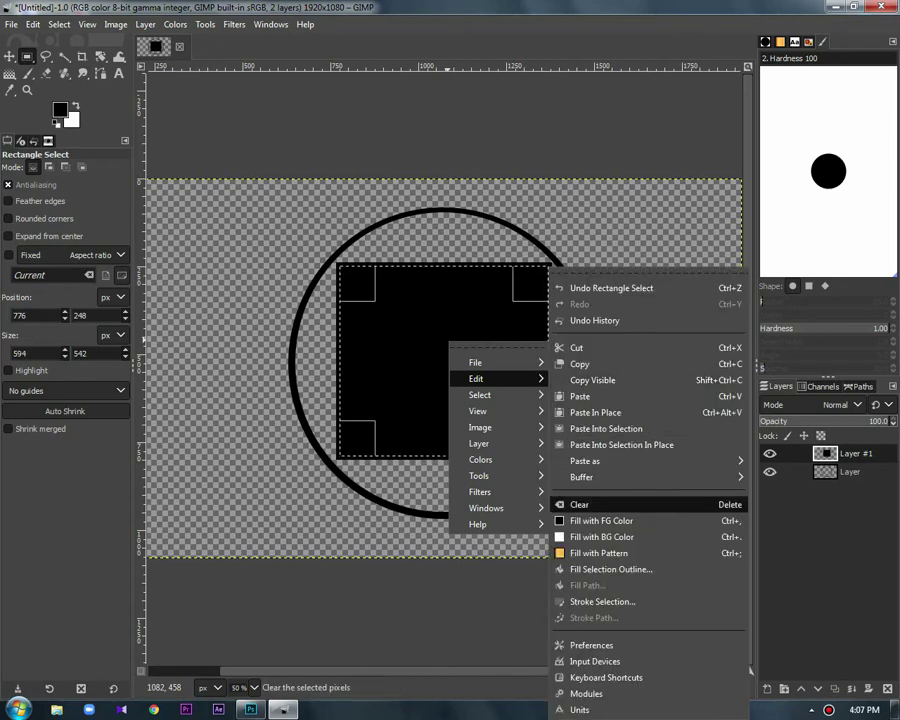
mouse_move(476, 379)
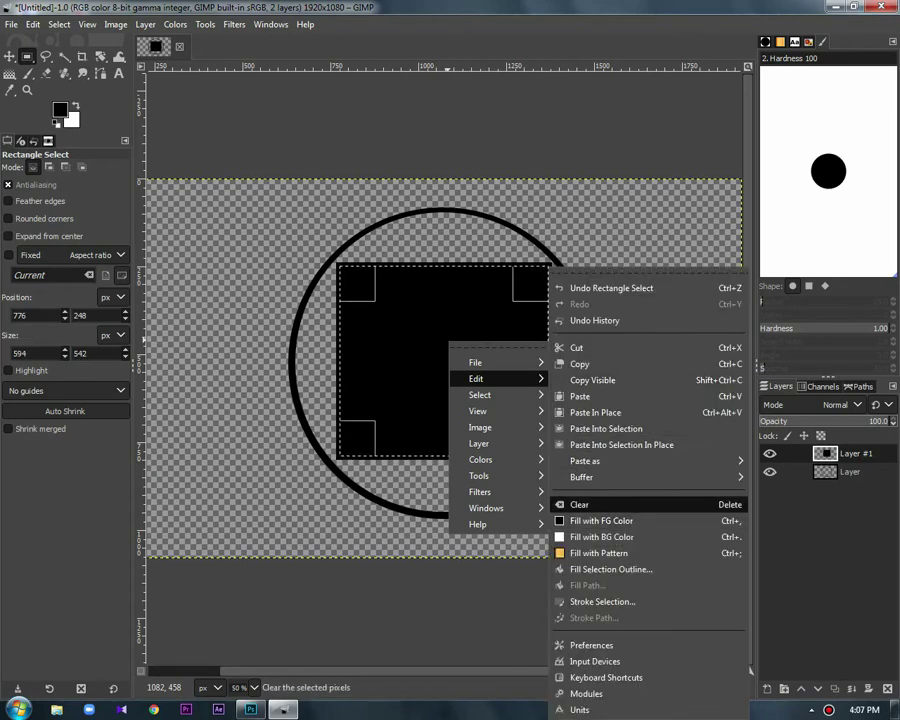
click(580, 504)
click(198, 500)
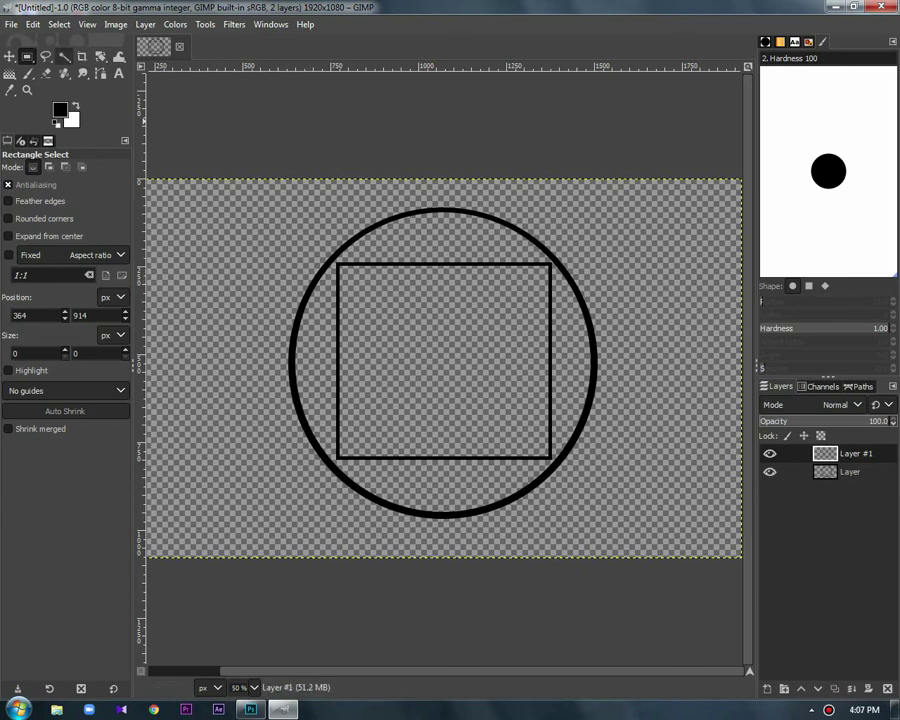
Zoom into the rectangle's bottom-left corner and trial a free selection around it, then deselect.
click(27, 89)
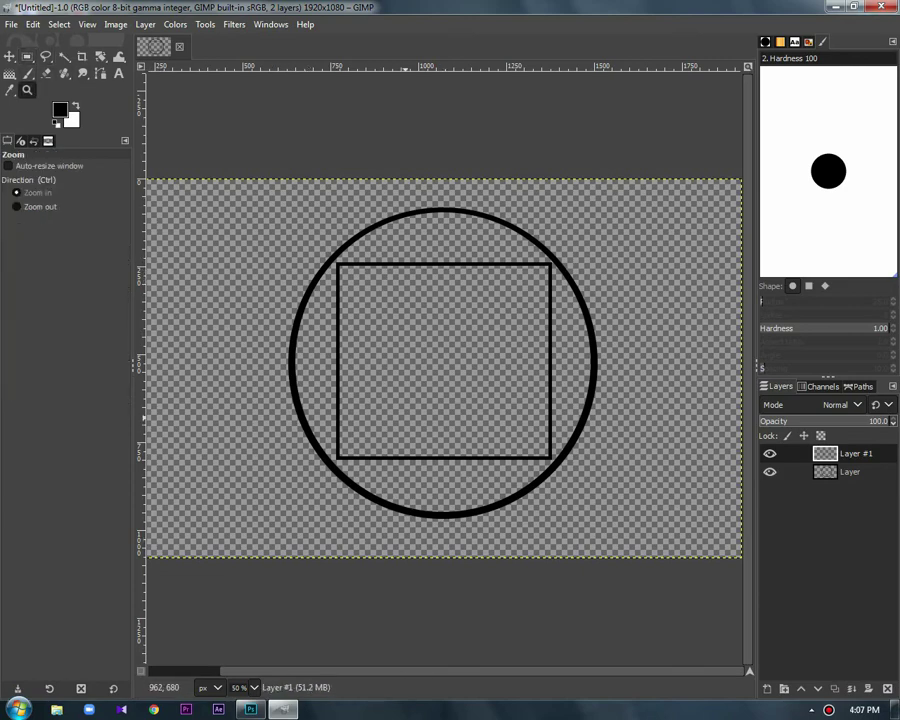
click(317, 383)
click(317, 383)
click(316, 385)
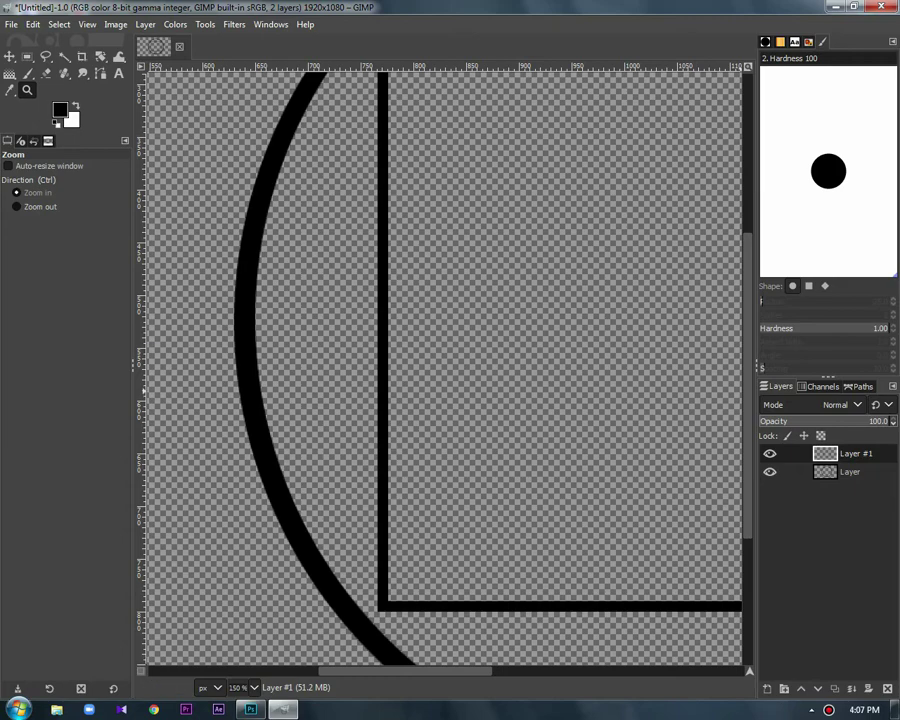
scroll(445, 370, down, 3)
key(f)
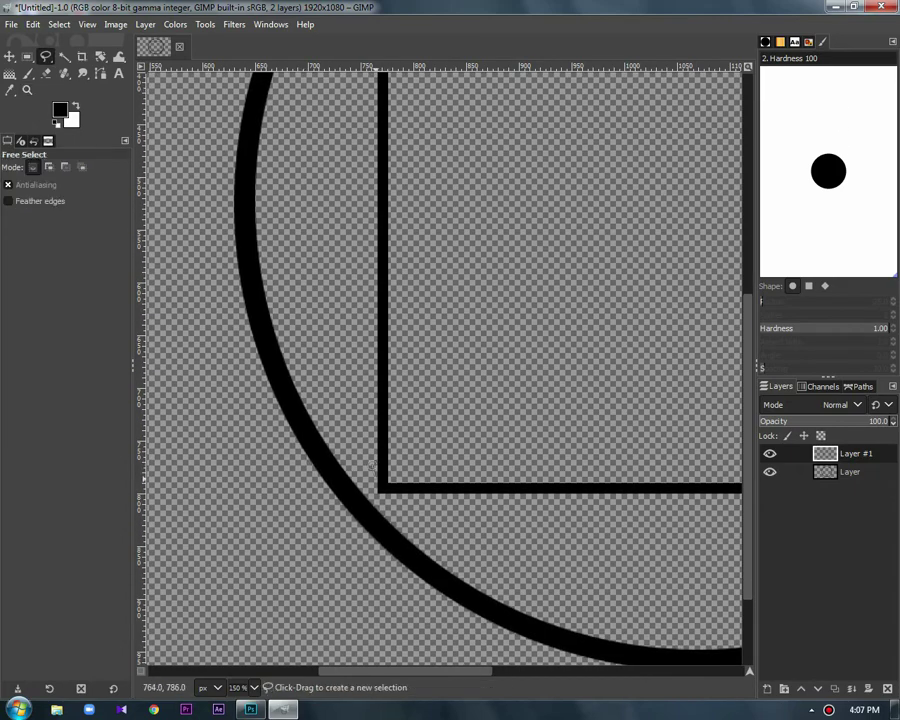
click(374, 479)
click(421, 518)
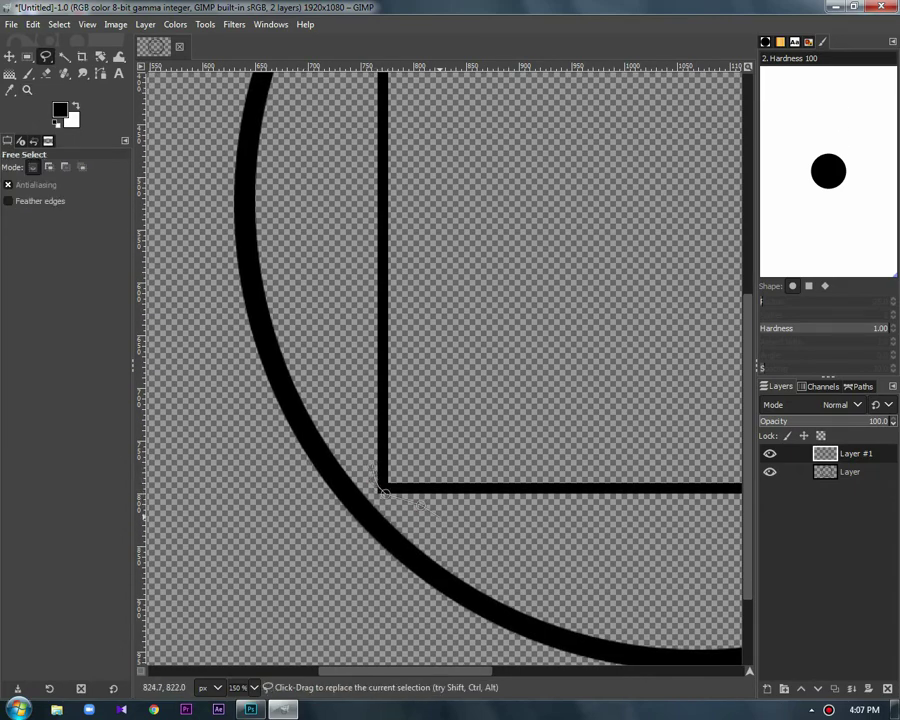
double_click(371, 465)
key(shift+ctrl+a)
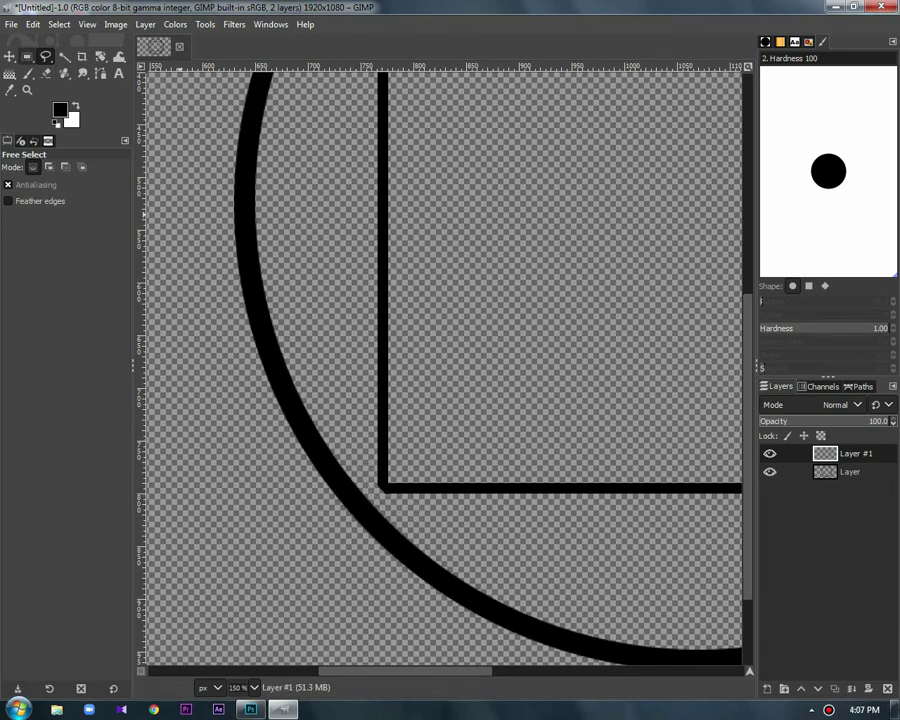
Erase the stray paint at the bottom-left corner and check the other corners.
click(45, 73)
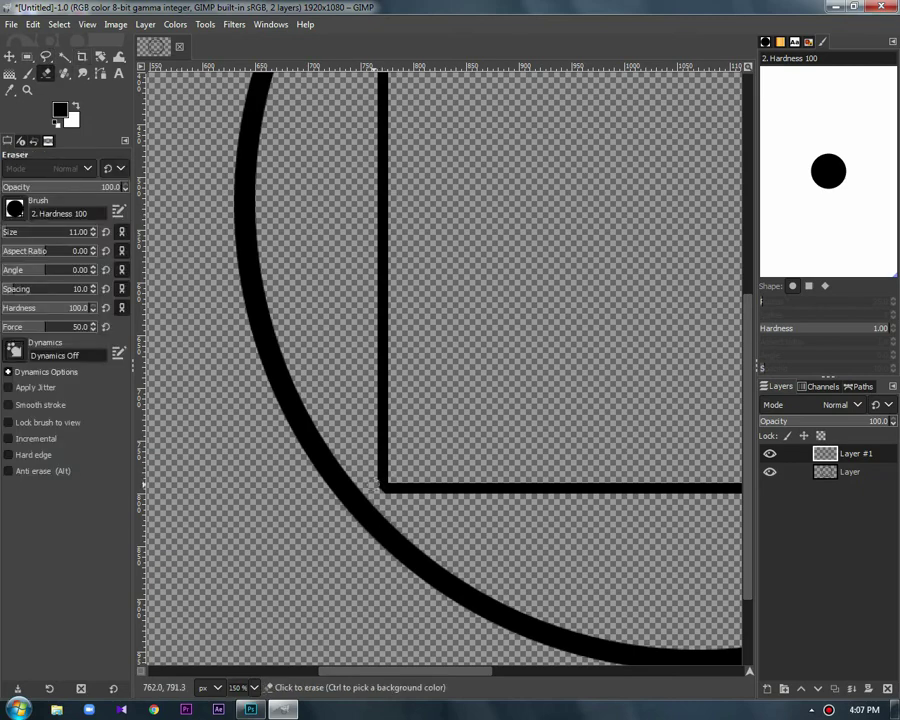
click(379, 484)
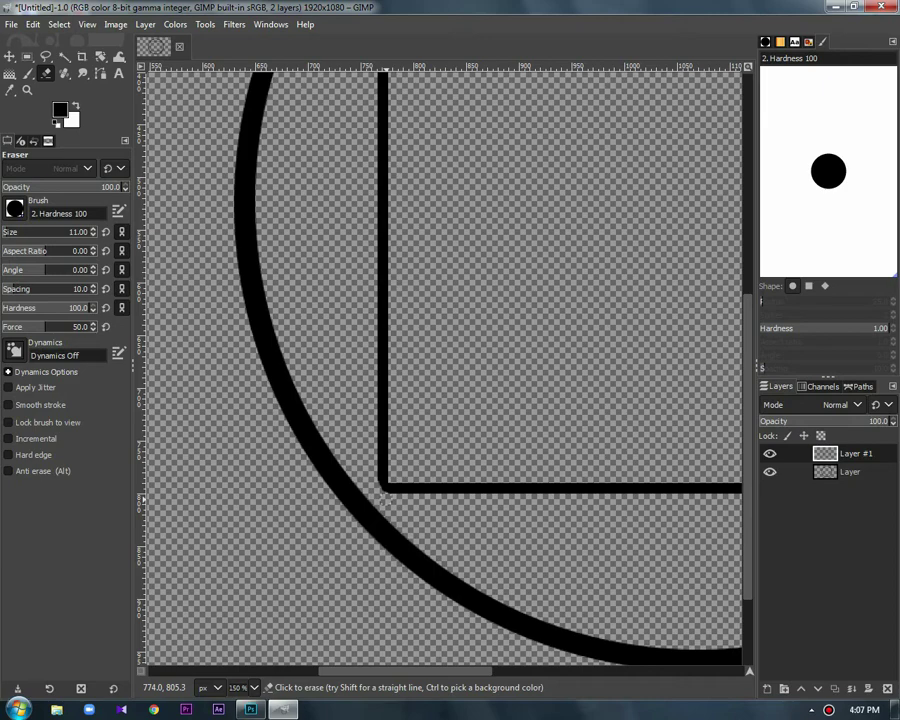
scroll(490, 488, right, 10)
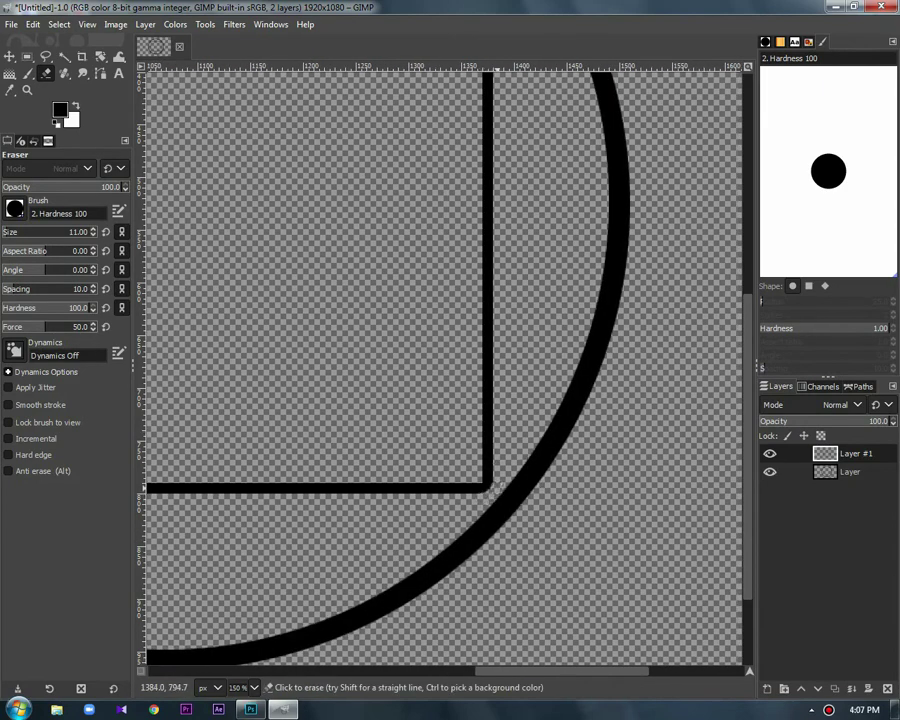
scroll(412, 453, up, 10)
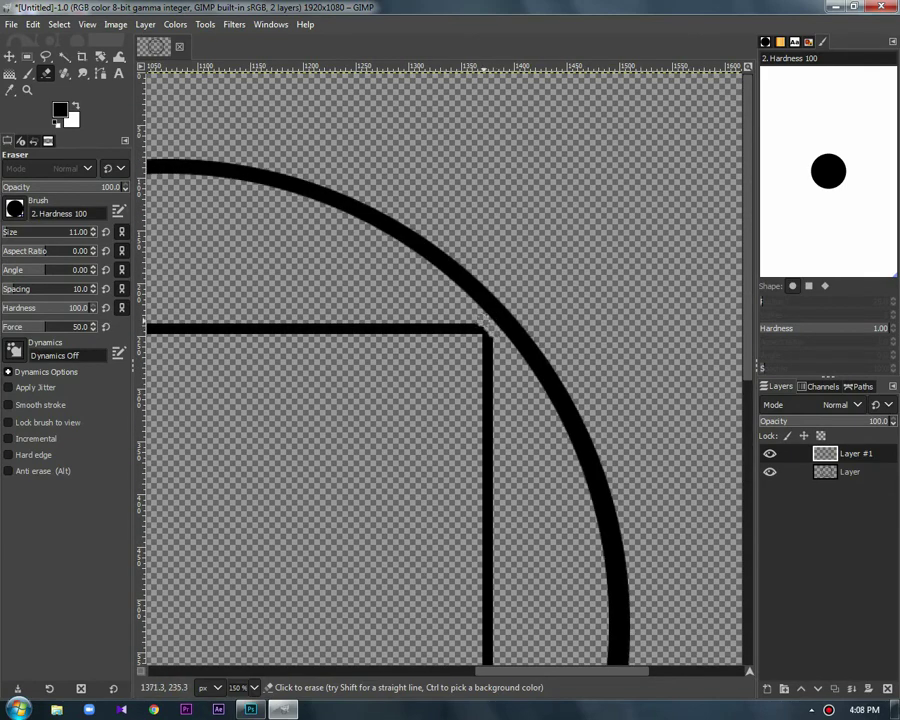
scroll(440, 320, left, 10)
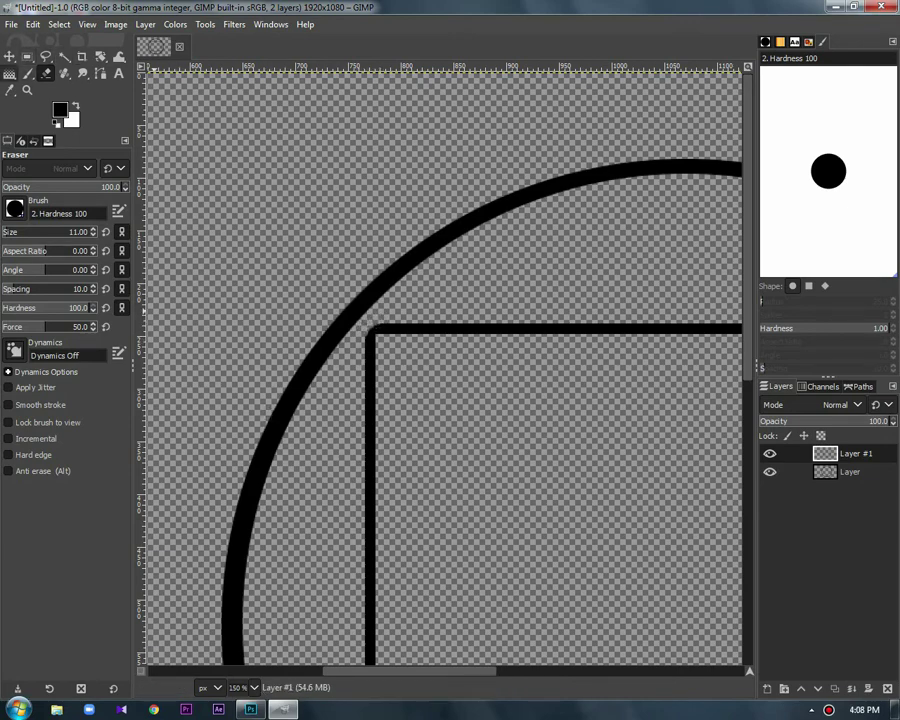
Clear the sharp top-left corner of the outline so it becomes rounded.
click(45, 56)
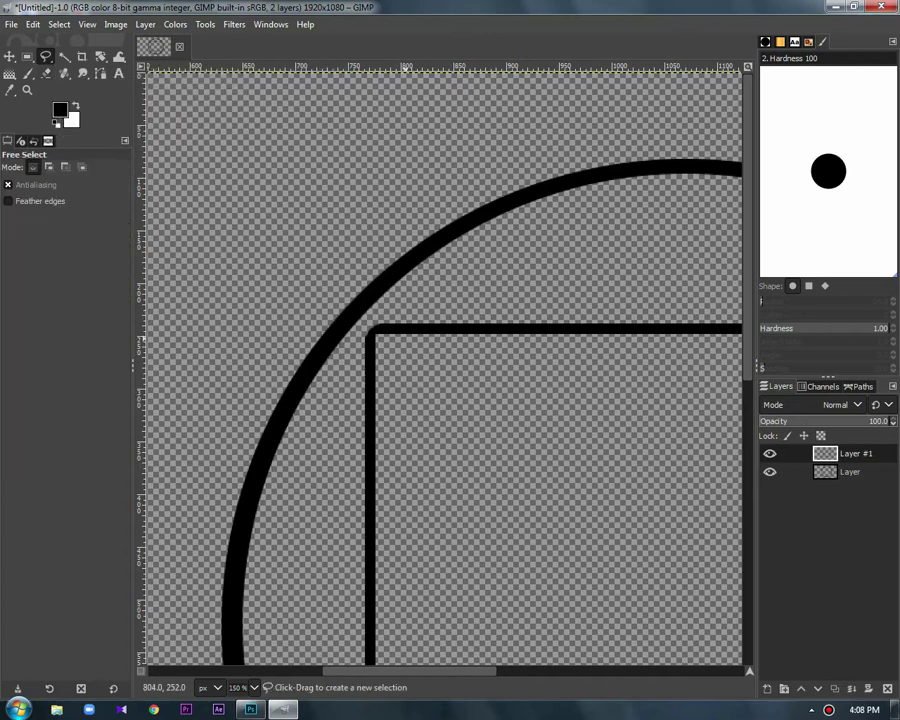
click(377, 346)
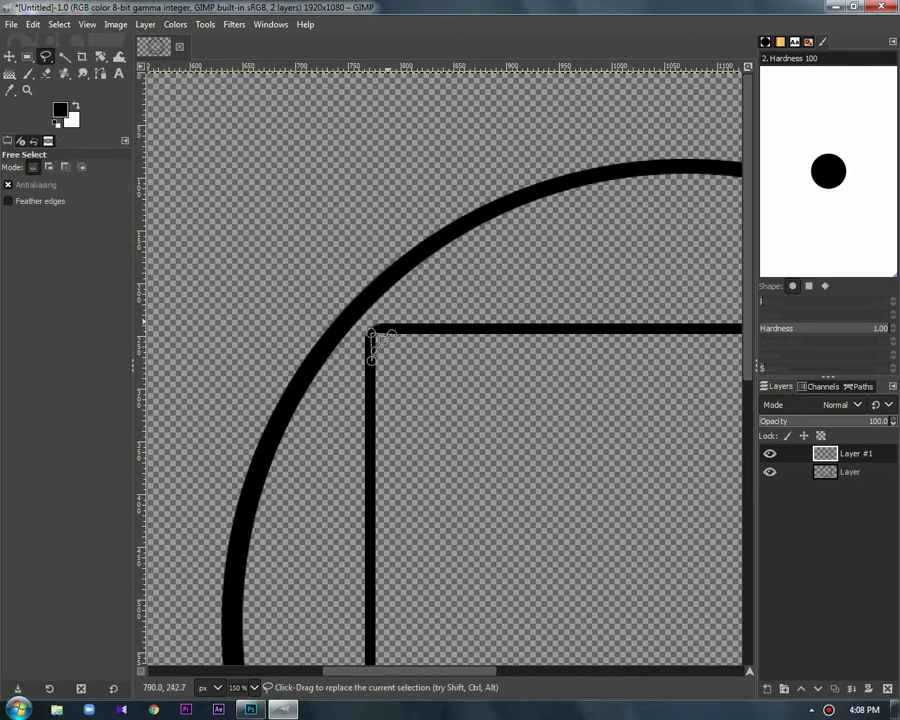
right_click(375, 346)
click(510, 504)
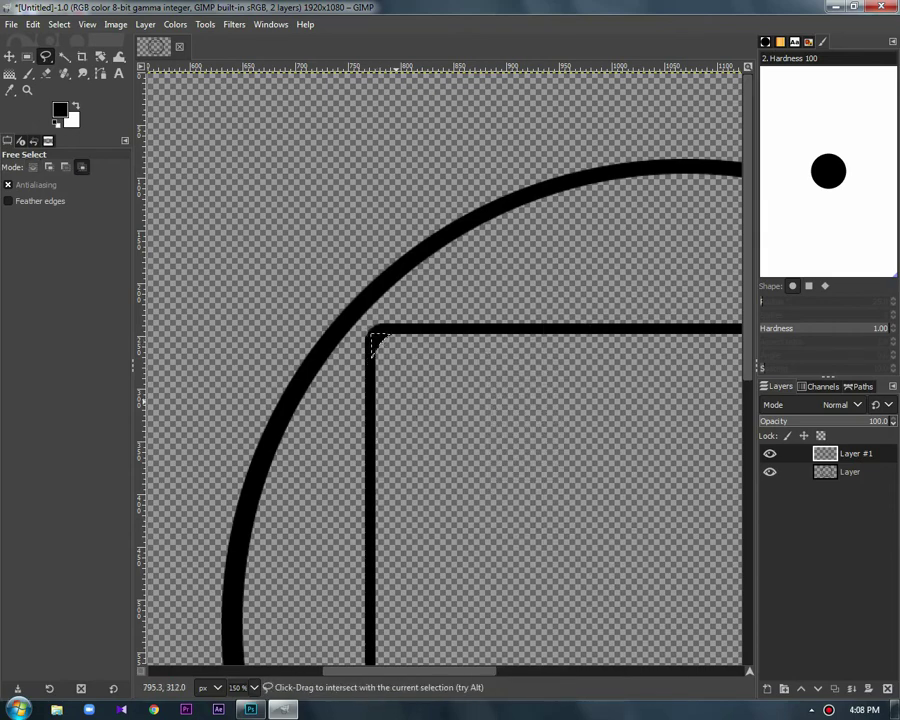
key(ctrl+shift+a)
Dab black paint on the top-right corner's inner bend with the paintbrush.
scroll(445, 400, right, 2)
scroll(445, 400, right, 8)
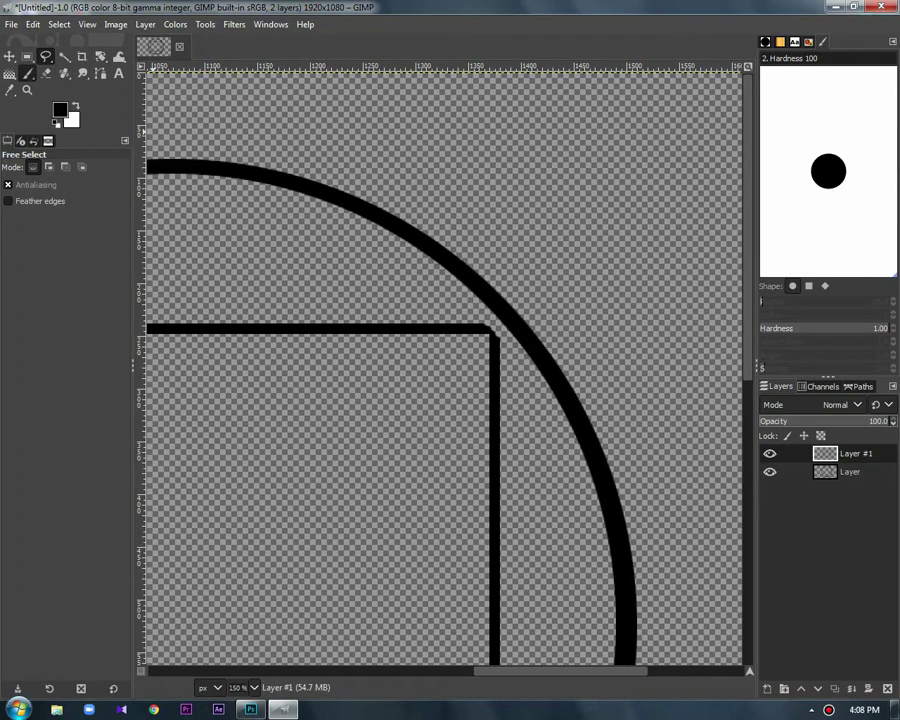
key(p)
click(489, 330)
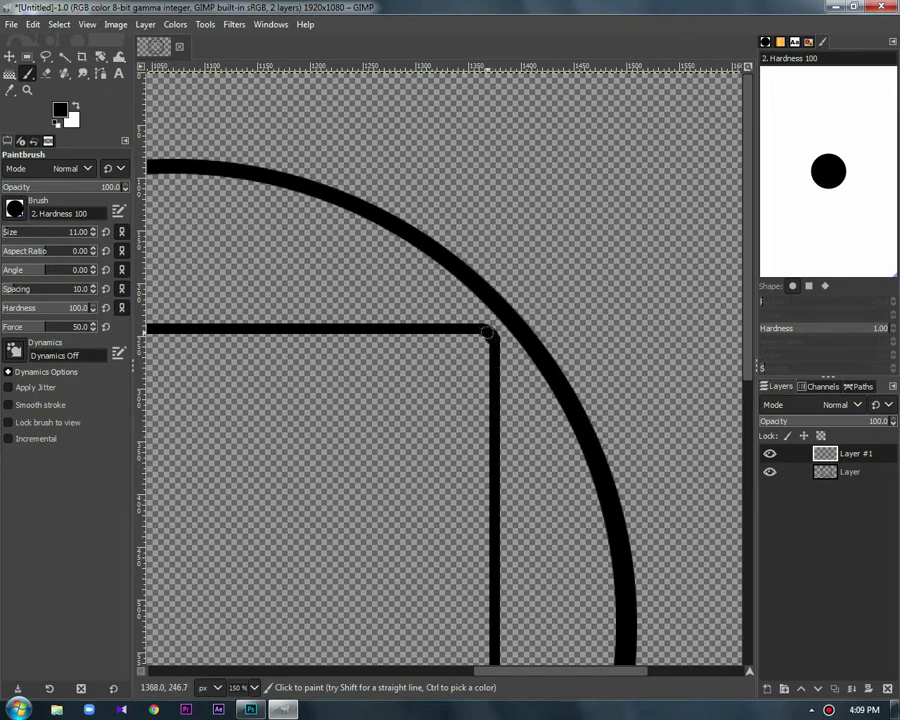
Undo the paint in the bottom-right inner corner and reduce the brush size to 7.
scroll(400, 330, down, 5)
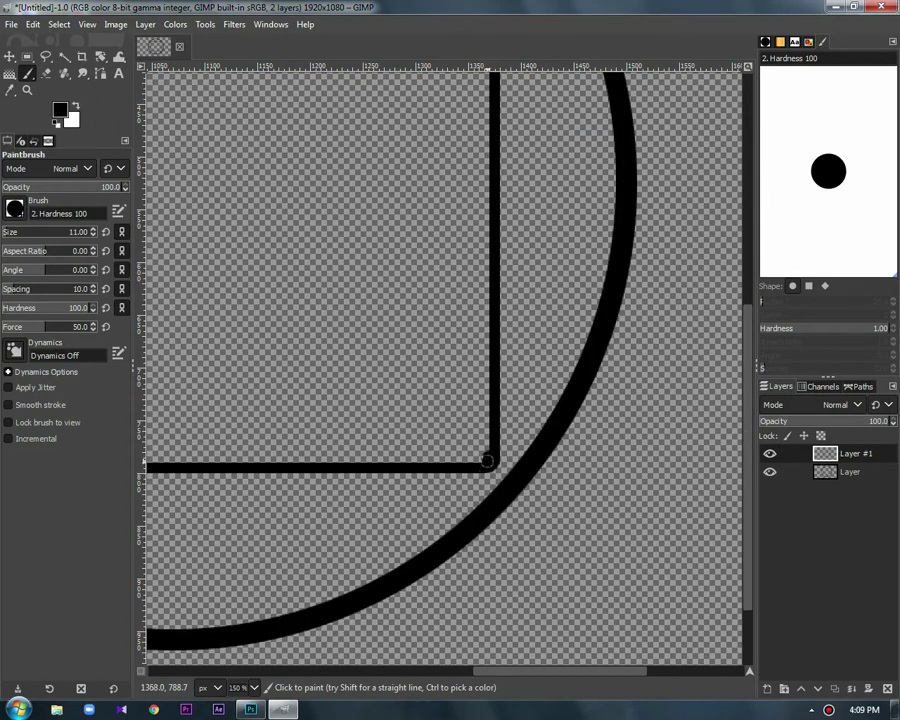
drag(488, 462, 493, 447)
key(ctrl)
key(ctrl+z)
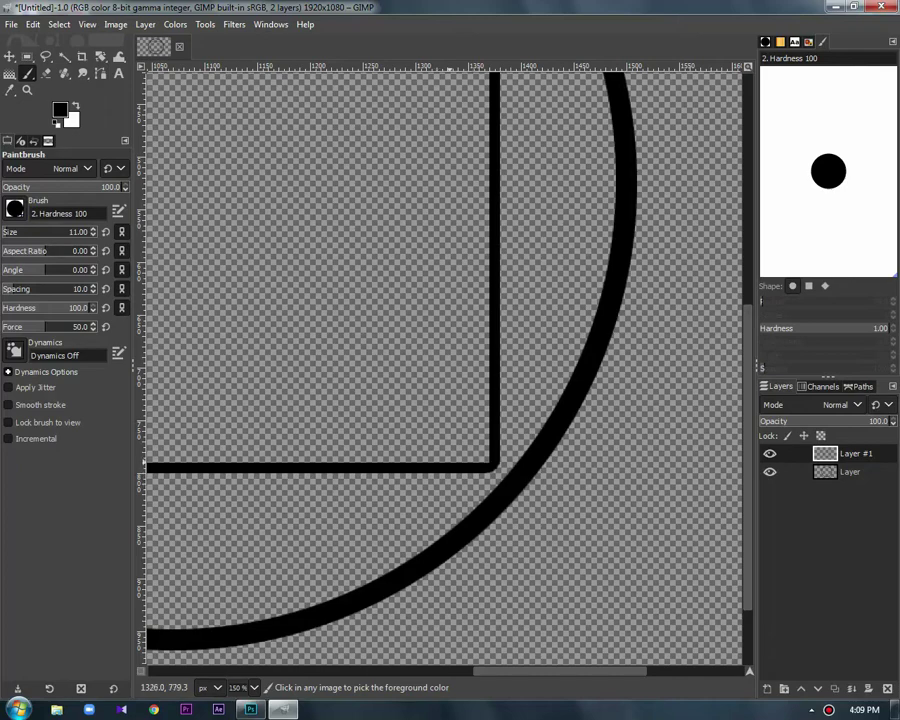
key(bracketleft)
key(bracketleft)
key(bracketleft)
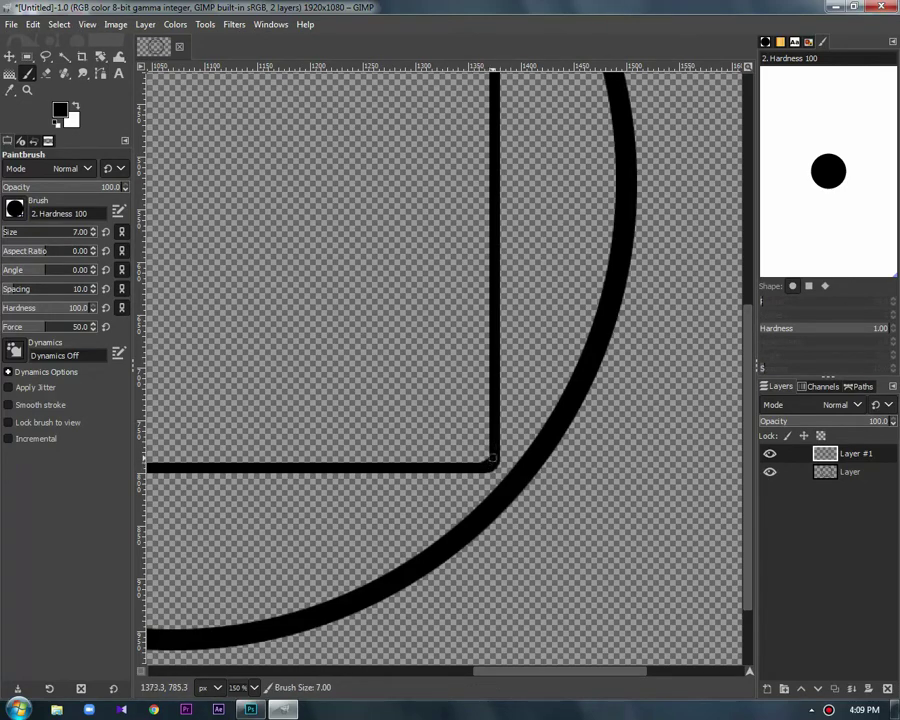
scroll(515, 580, left, 1)
scroll(460, 520, left, 8)
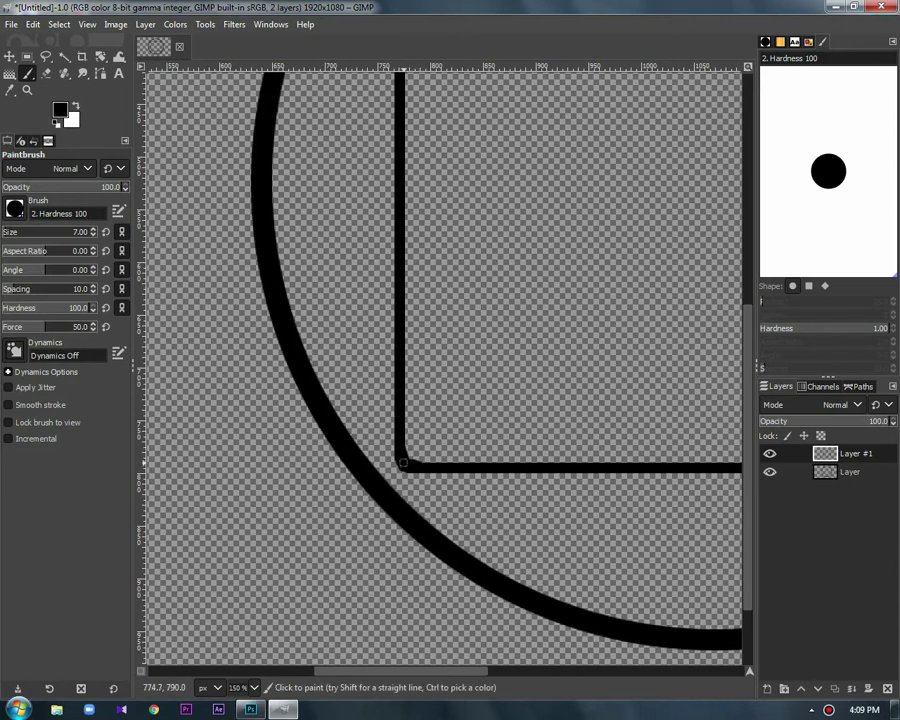
scroll(368, 385, up, 7)
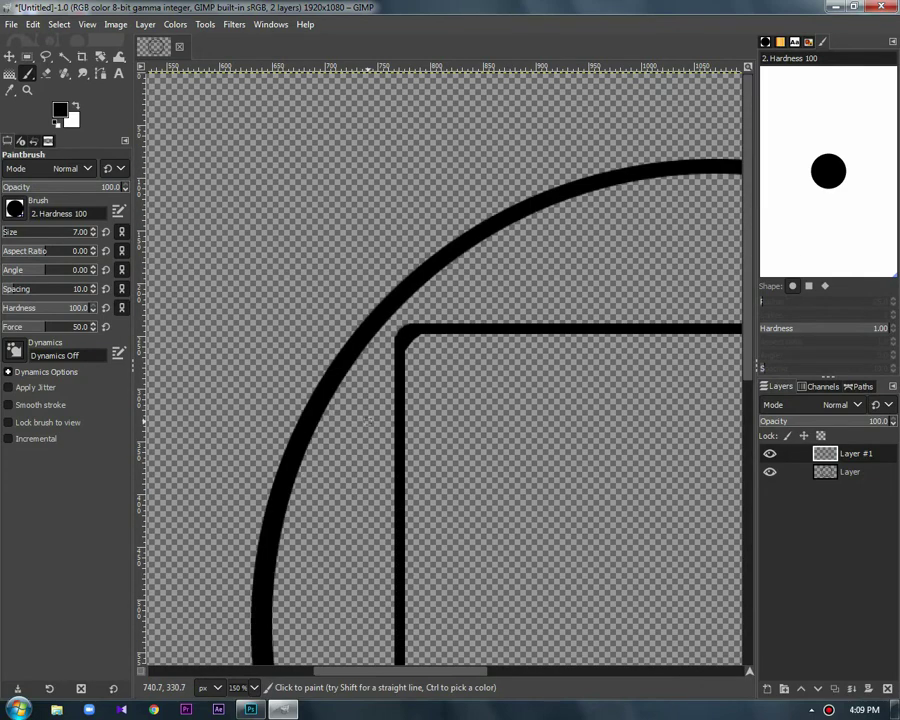
click(27, 89)
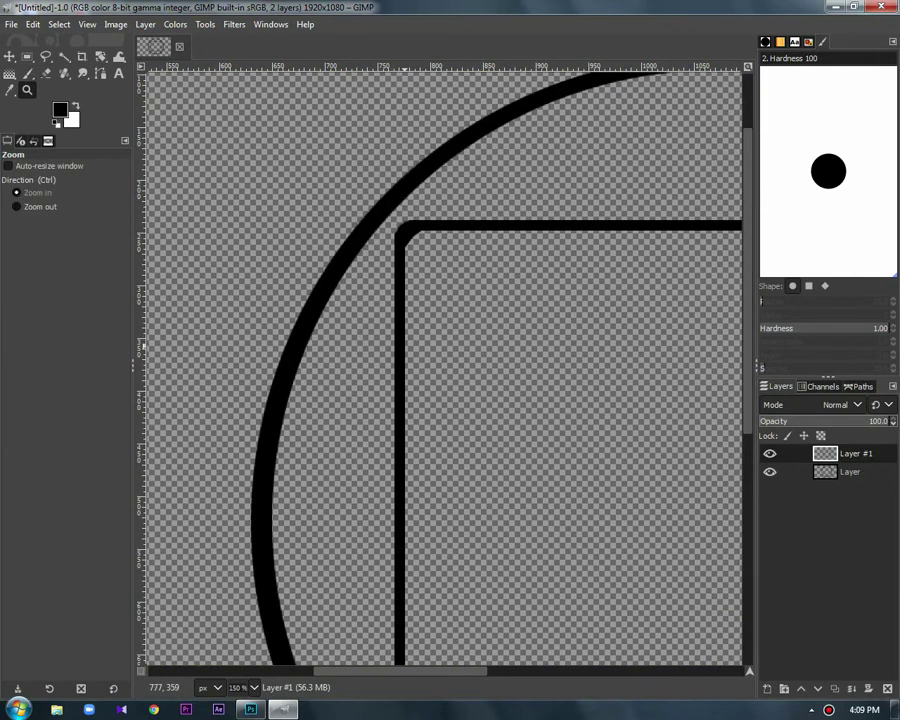
Zoom the view out to 66.7% to see the whole logo.
right_click(437, 362)
click(336, 365)
click(240, 687)
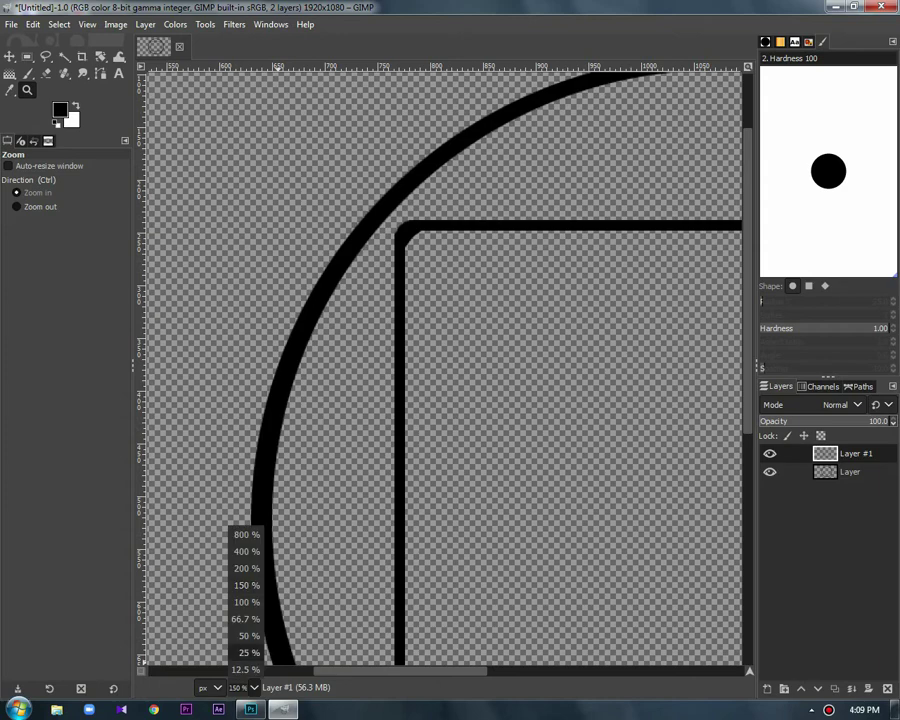
click(243, 612)
scroll(444, 368, right, 3)
scroll(444, 368, right, 1)
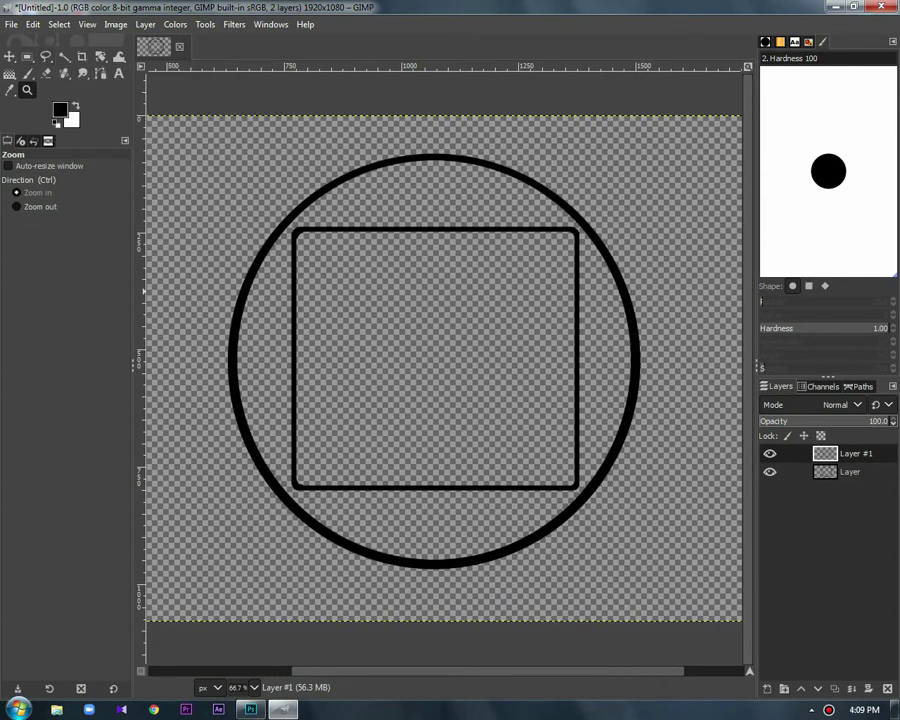
Add black 'KJ' text at size 352 inside the rectangle, then start a new image.
key(t)
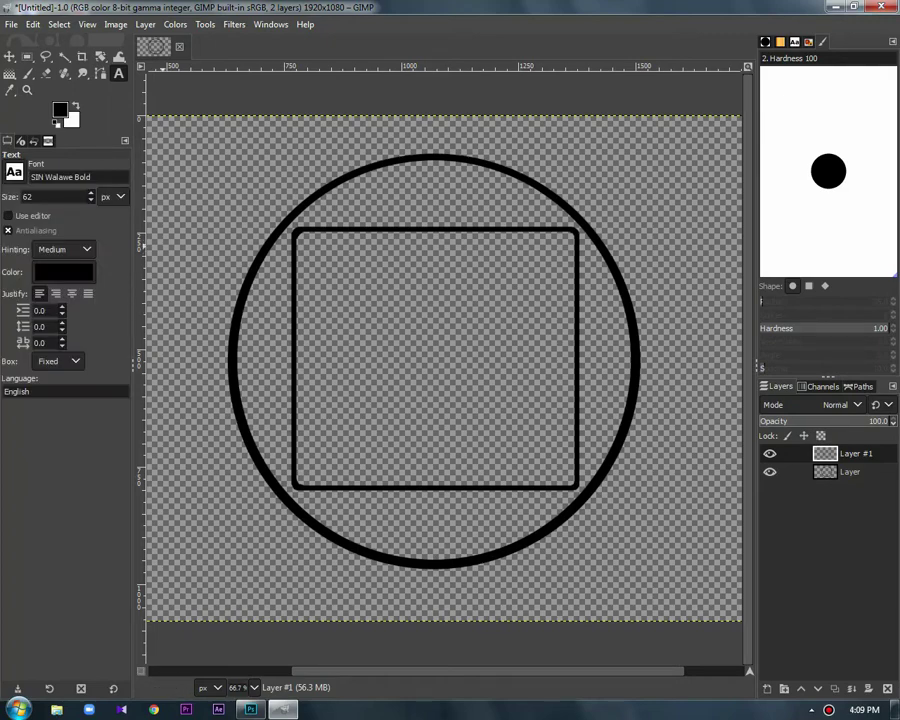
drag(311, 237, 573, 477)
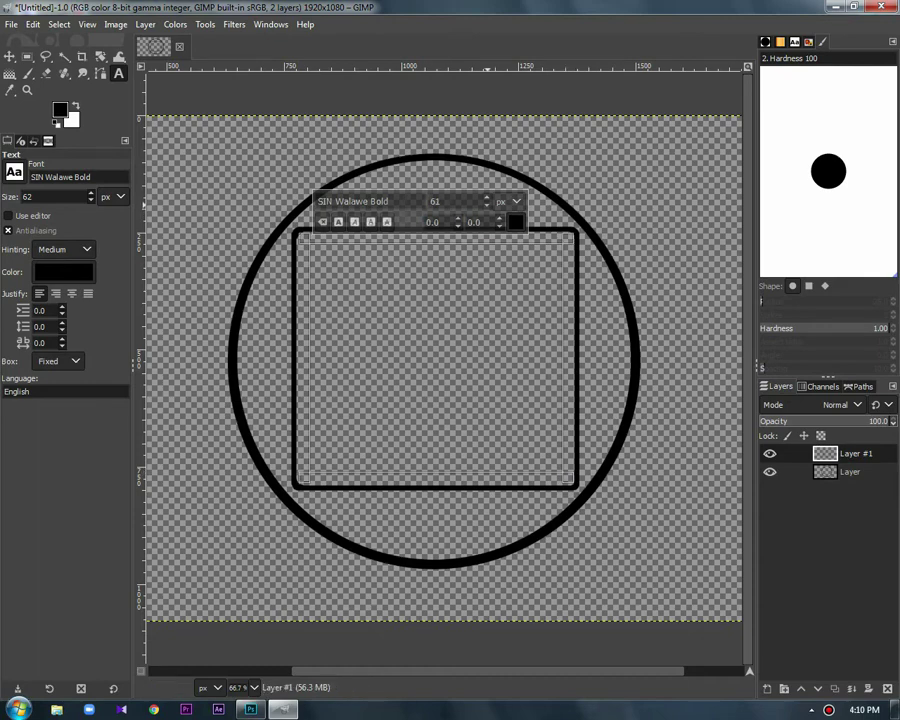
text(35)
text(K)
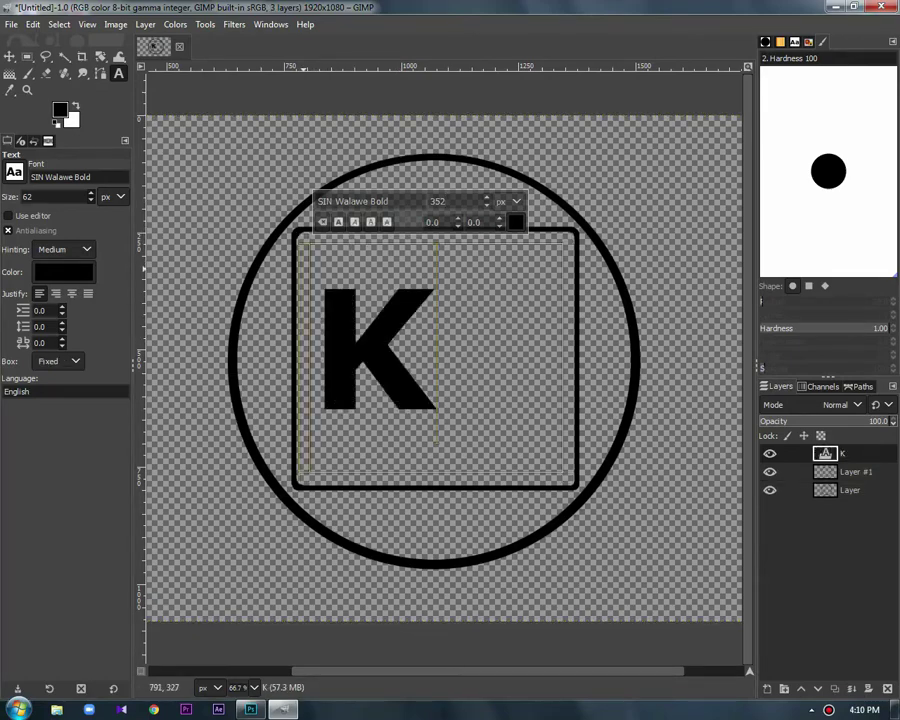
drag(463, 312, 471, 312)
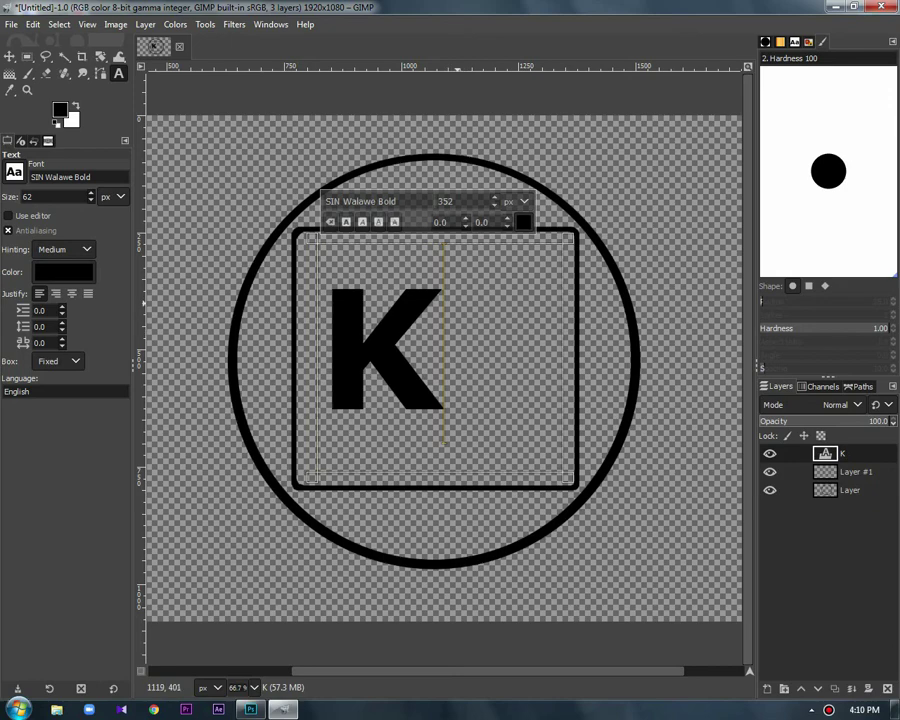
text(J)
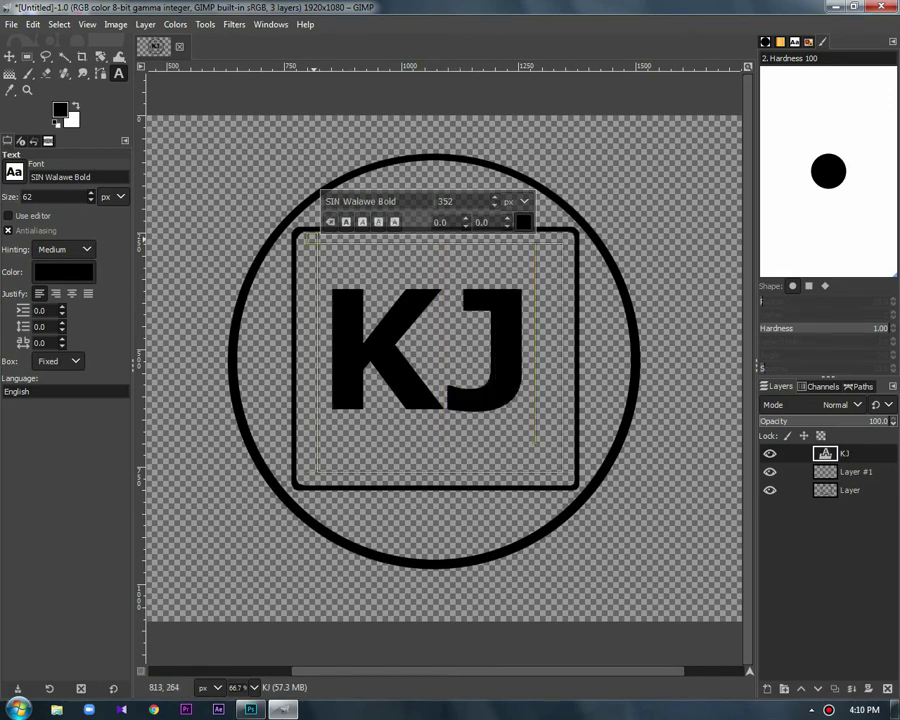
drag(432, 399, 435, 402)
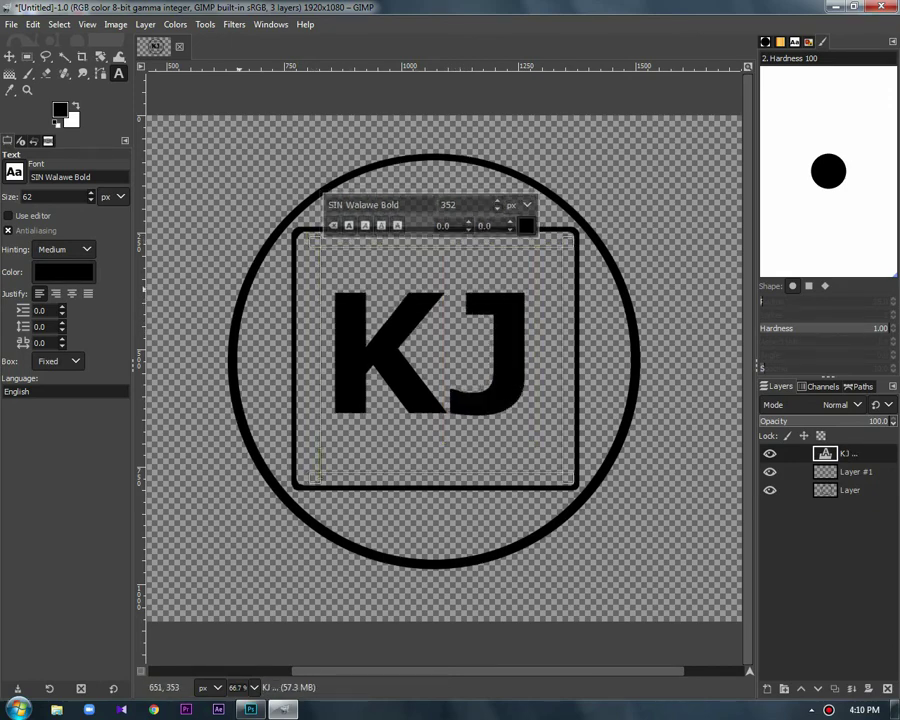
key(Return)
drag(319, 241, 317, 248)
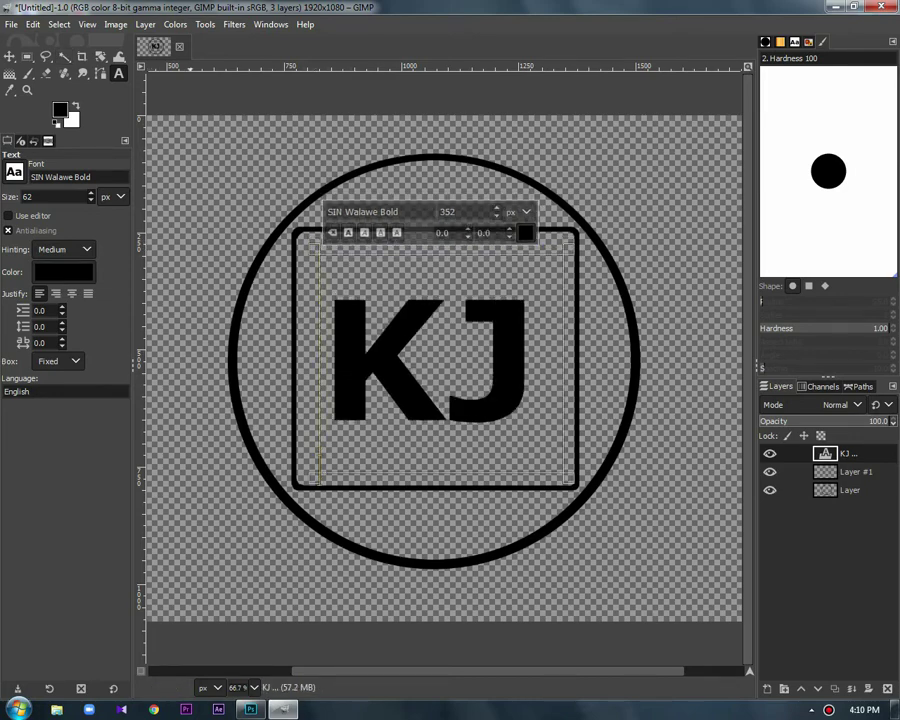
click(12, 24)
click(25, 38)
Create the 1920×1080 image, add a transparent layer and delete the white Background.
key(Return)
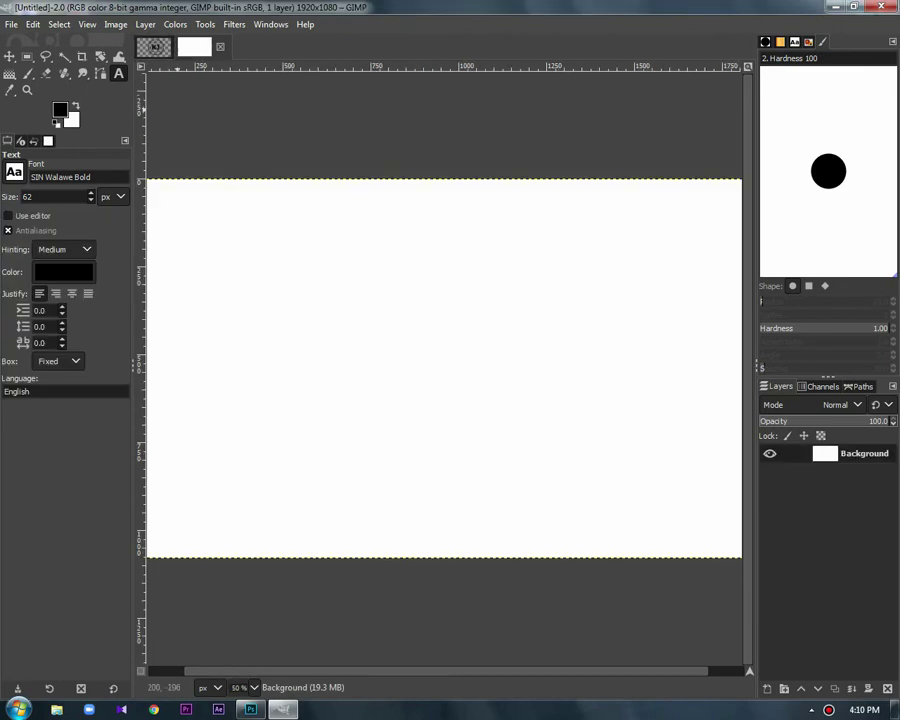
key(shift+ctrl+n)
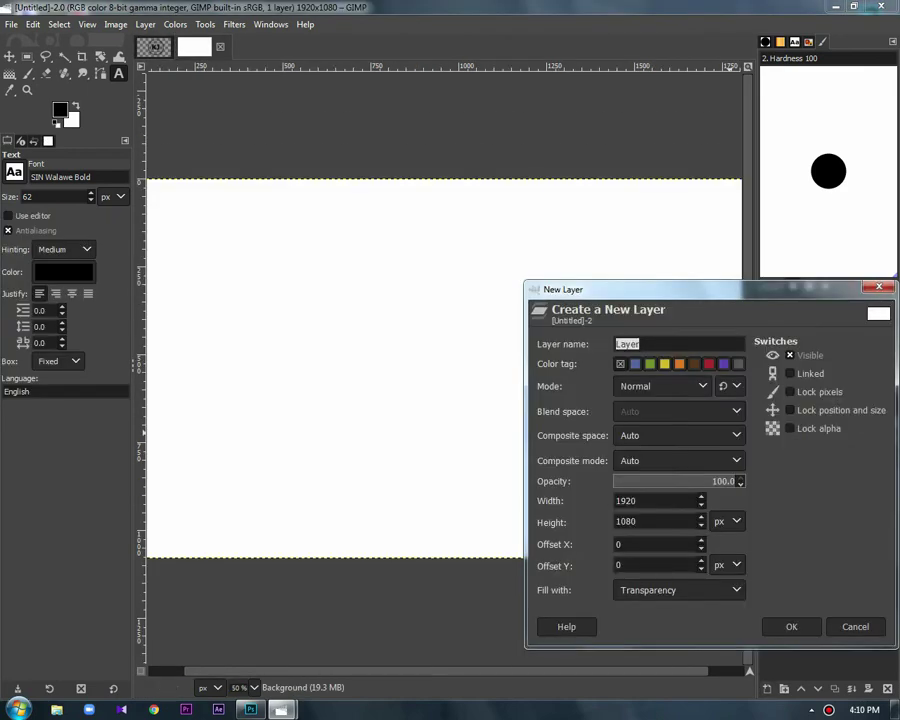
key(Return)
right_click(808, 471)
click(690, 182)
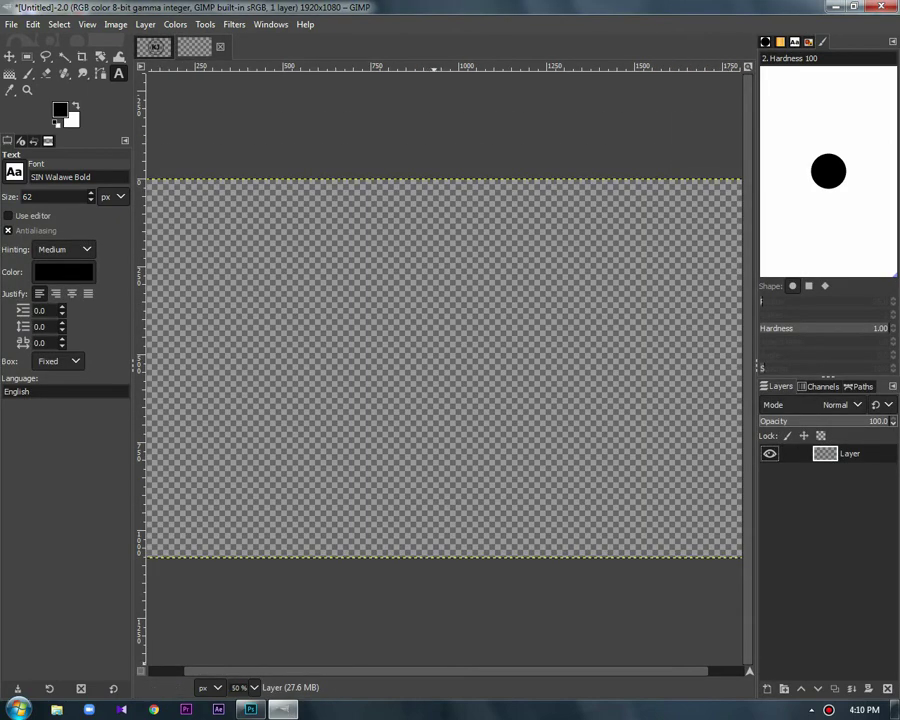
scroll(445, 368, right, 2)
Set the foreground colour to orange ff7400 and the background colour to magenta.
click(60, 109)
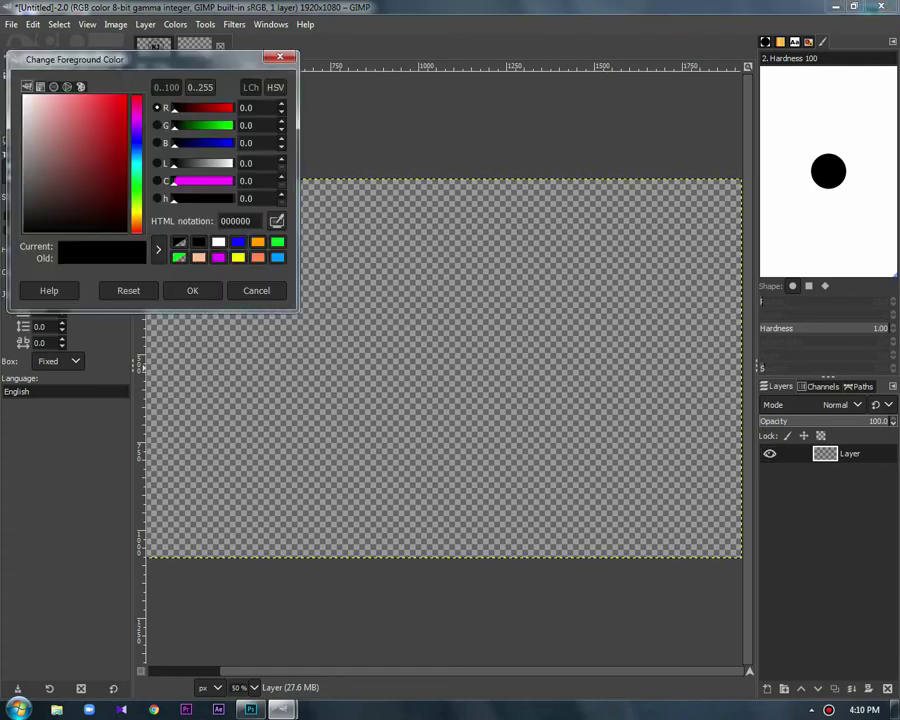
drag(54, 92, 80, 122)
click(136, 222)
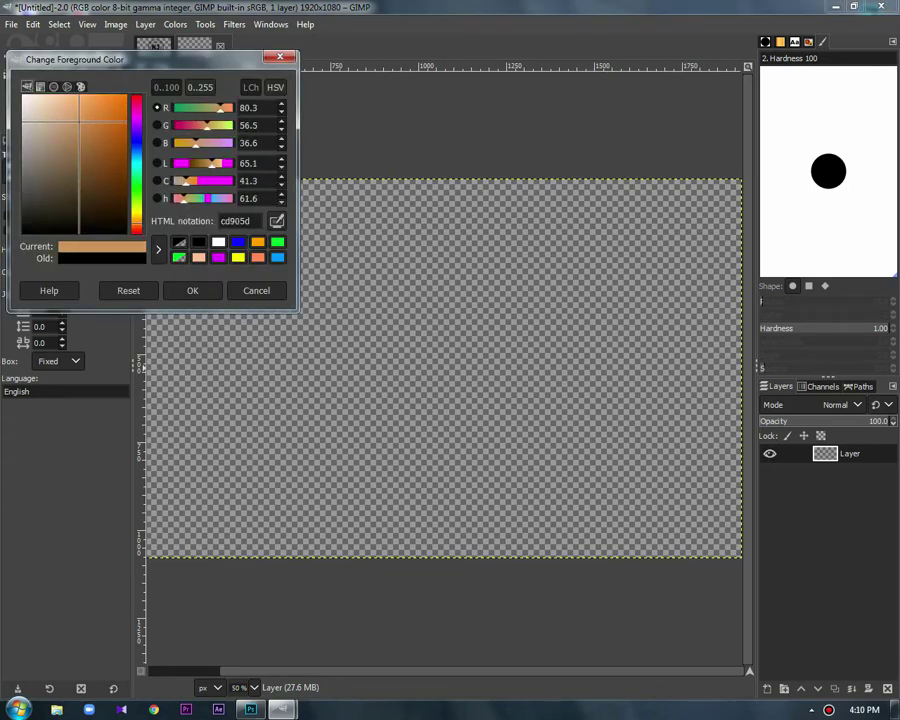
click(126, 96)
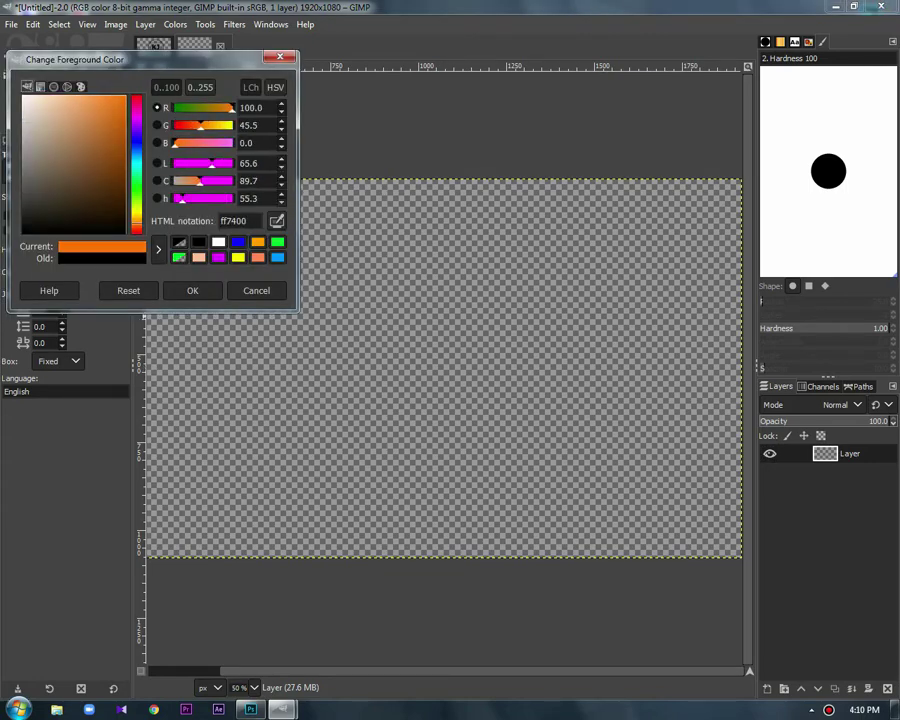
click(192, 290)
click(73, 122)
click(108, 186)
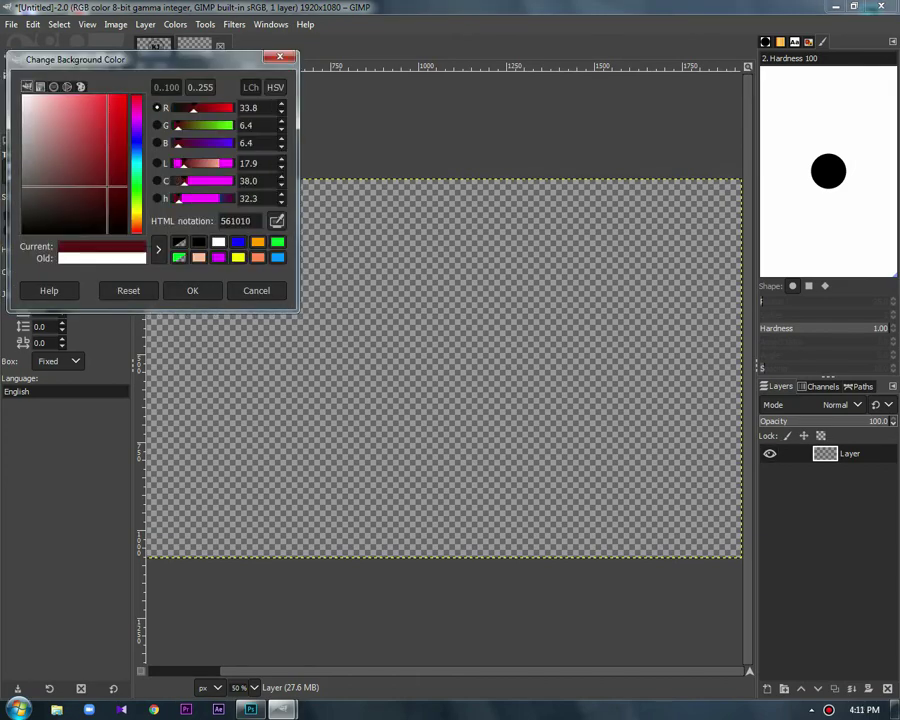
click(136, 113)
click(126, 96)
click(192, 290)
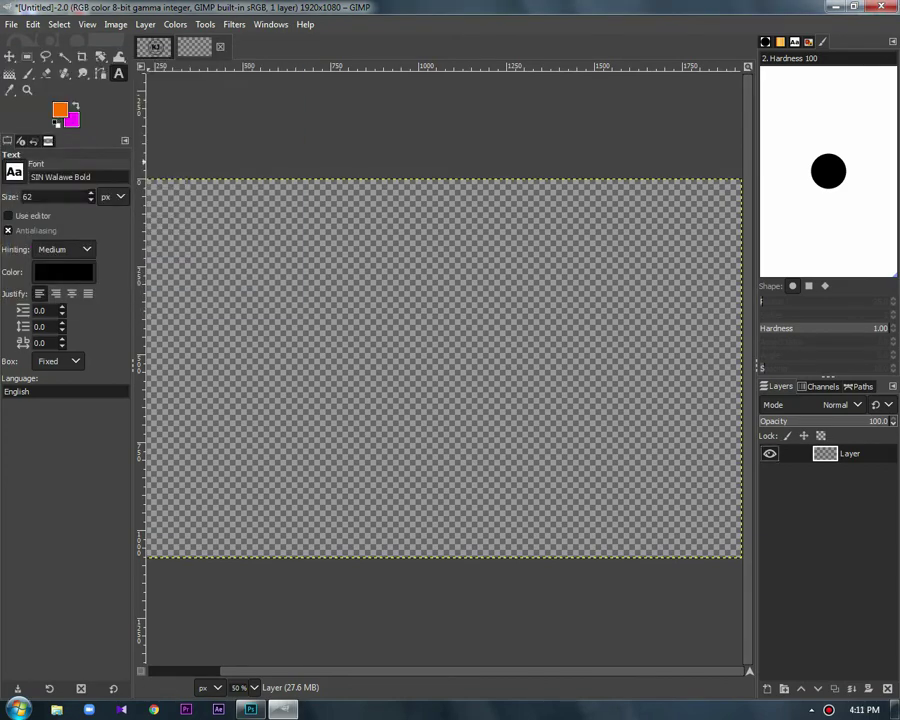
Fill the layer with a top-to-bottom orange-to-magenta gradient and bring up Export Image.
key(g)
mouse_move(444, 191)
mouse_down()
mouse_move(468, 548)
mouse_move(449, 549)
mouse_up()
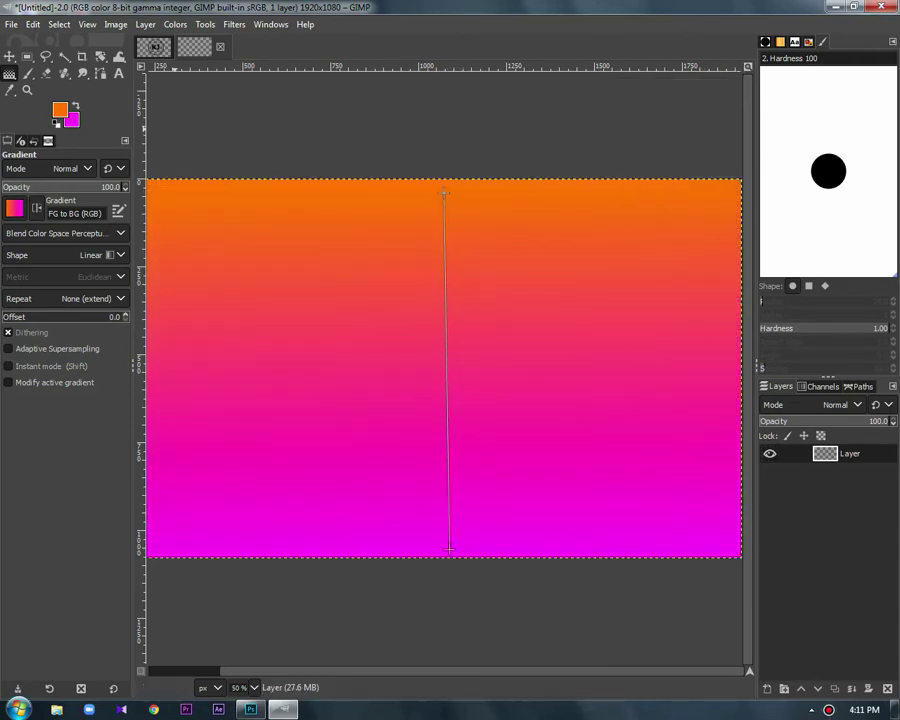
key(Return)
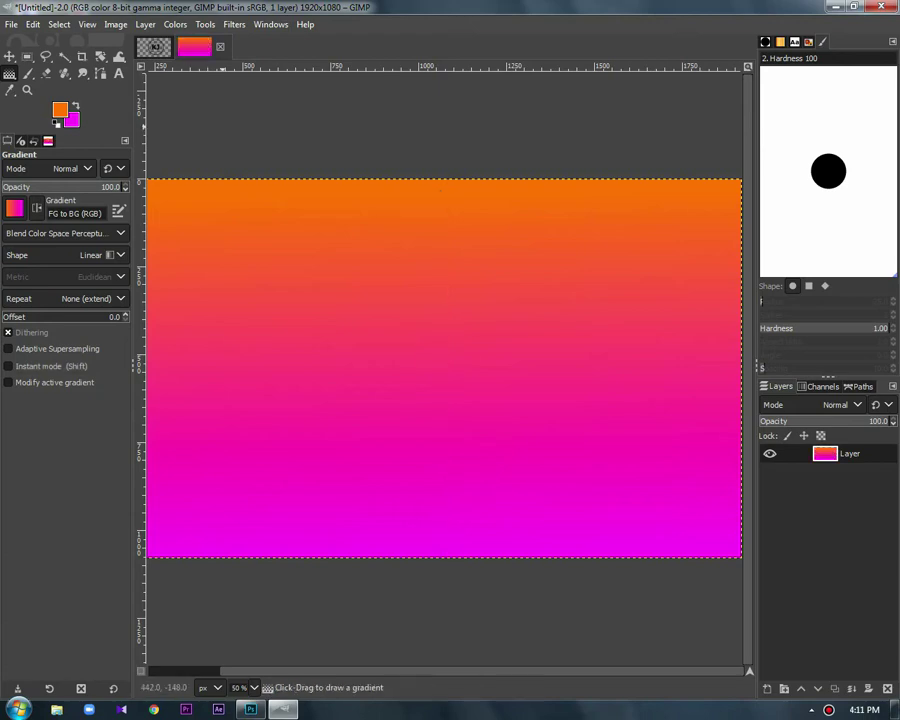
click(11, 24)
click(36, 227)
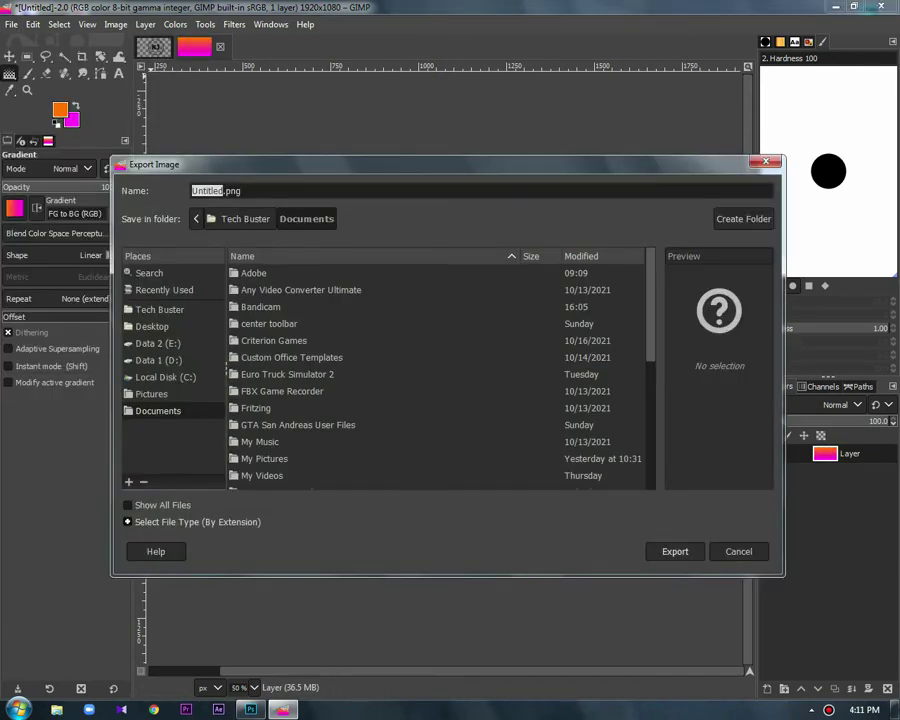
Export the gradient as a.png into Documents, accepting the default PNG options.
text(Untitled)
key(BackSpace)
key(BackSpace)
key(BackSpace)
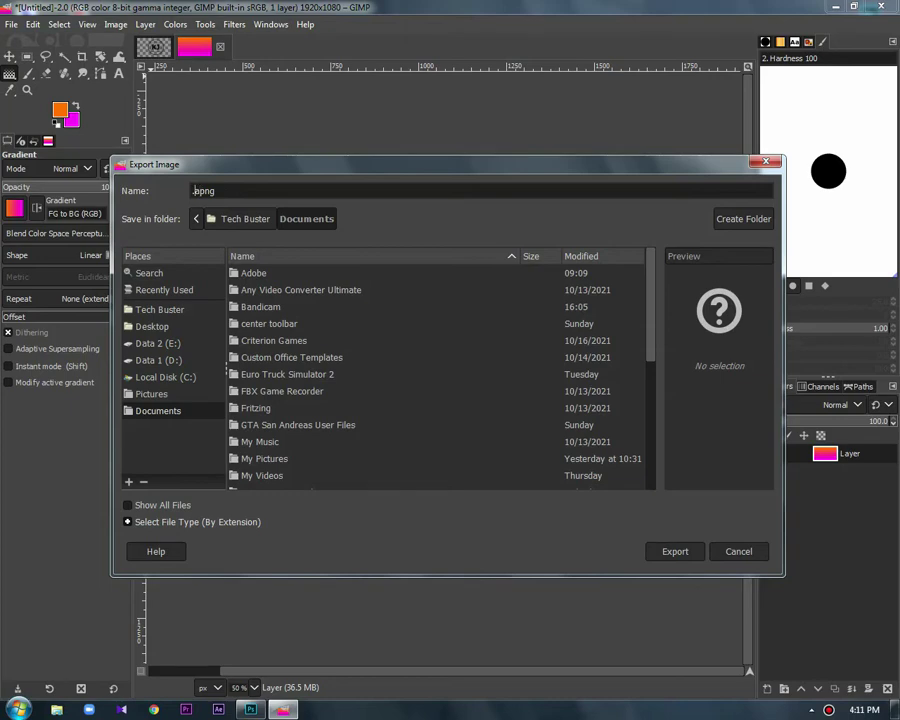
text(a)
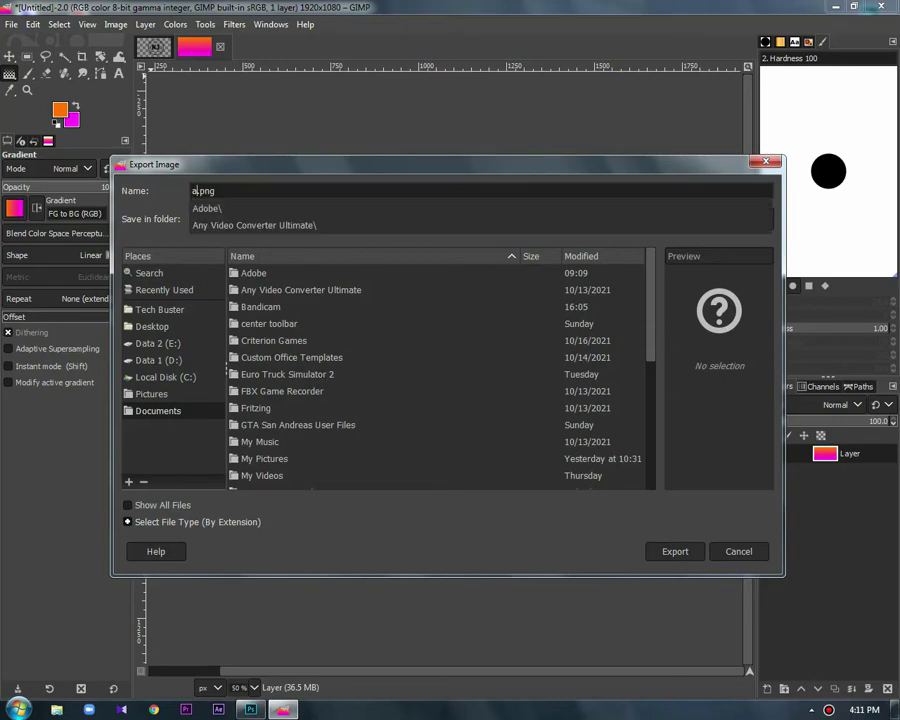
key(Return)
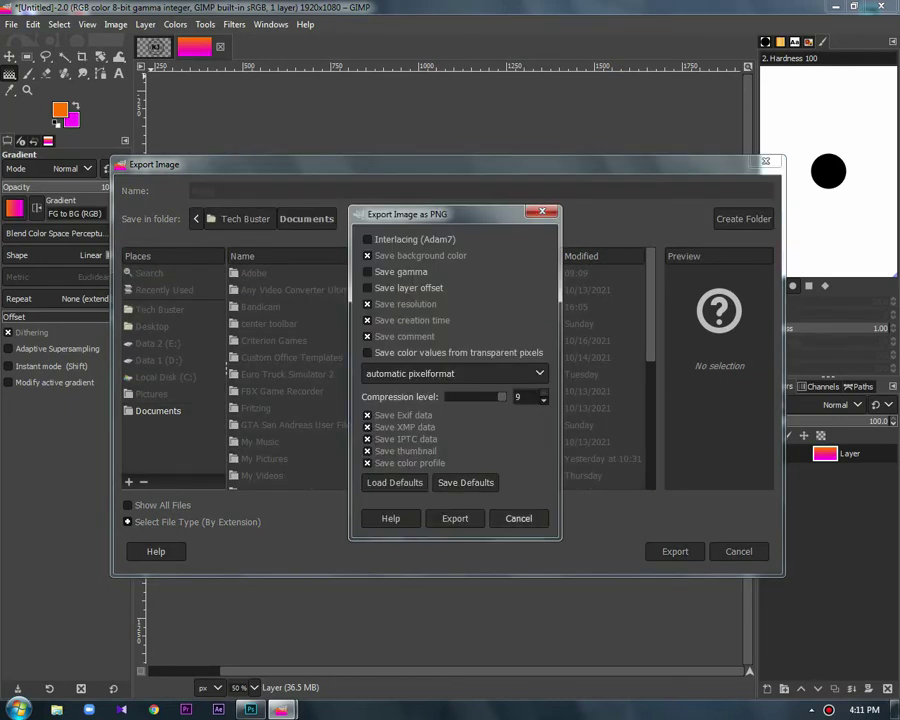
key(Return)
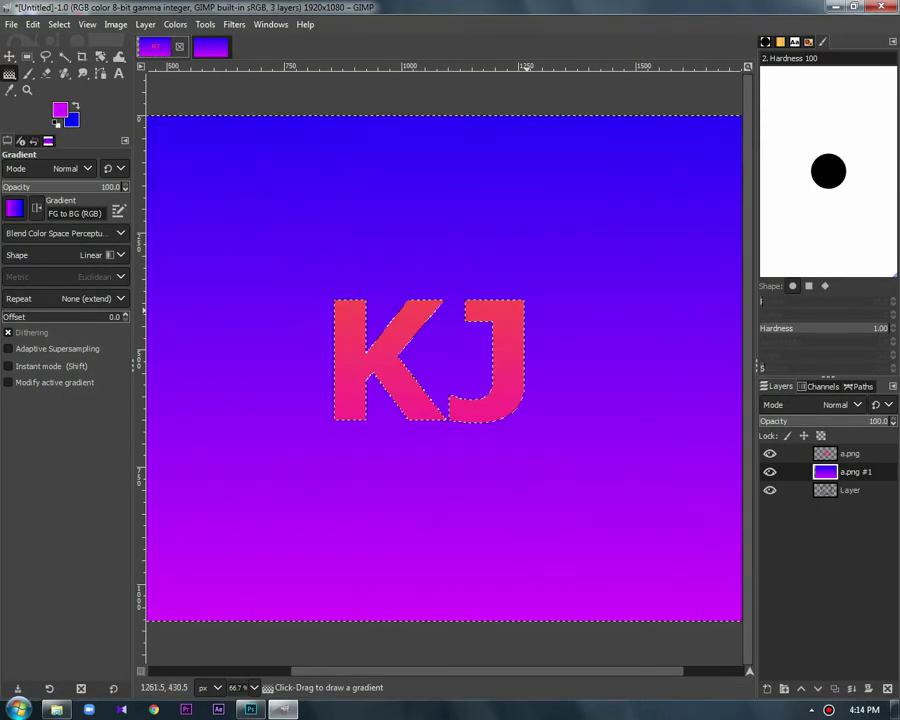
Raise the gradient layer and clear the gradient everywhere outside the ring and rectangle shapes.
drag(824, 471, 824, 452)
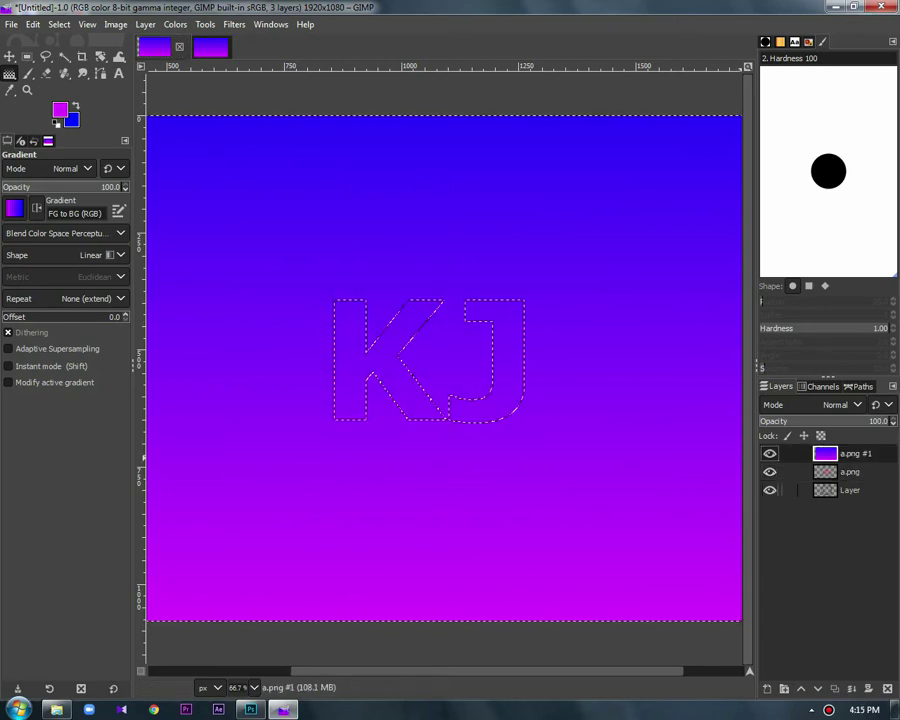
click(849, 490)
right_click(812, 490)
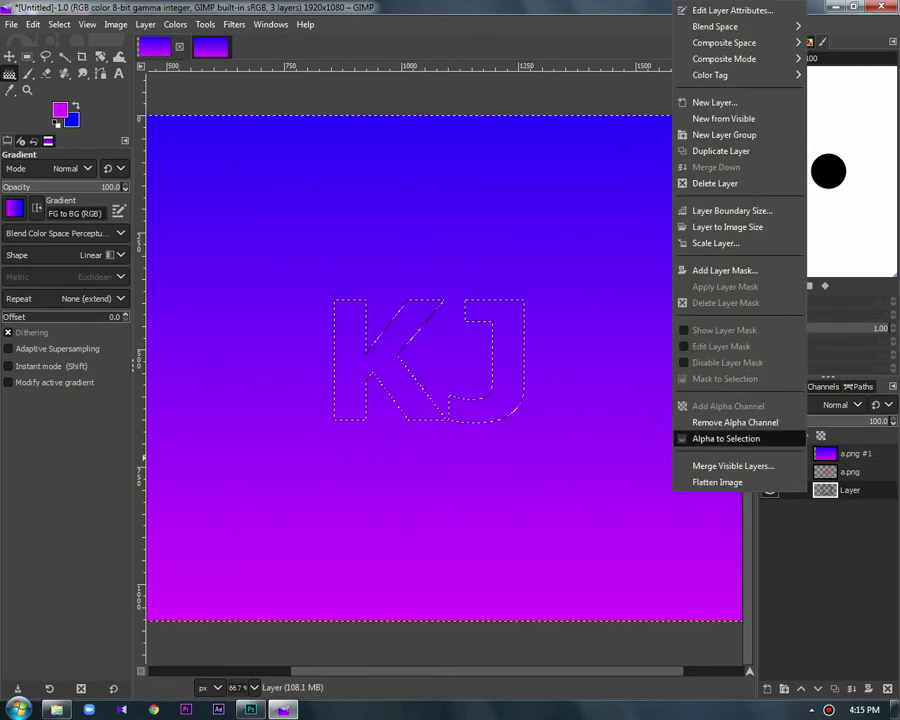
click(735, 438)
right_click(806, 490)
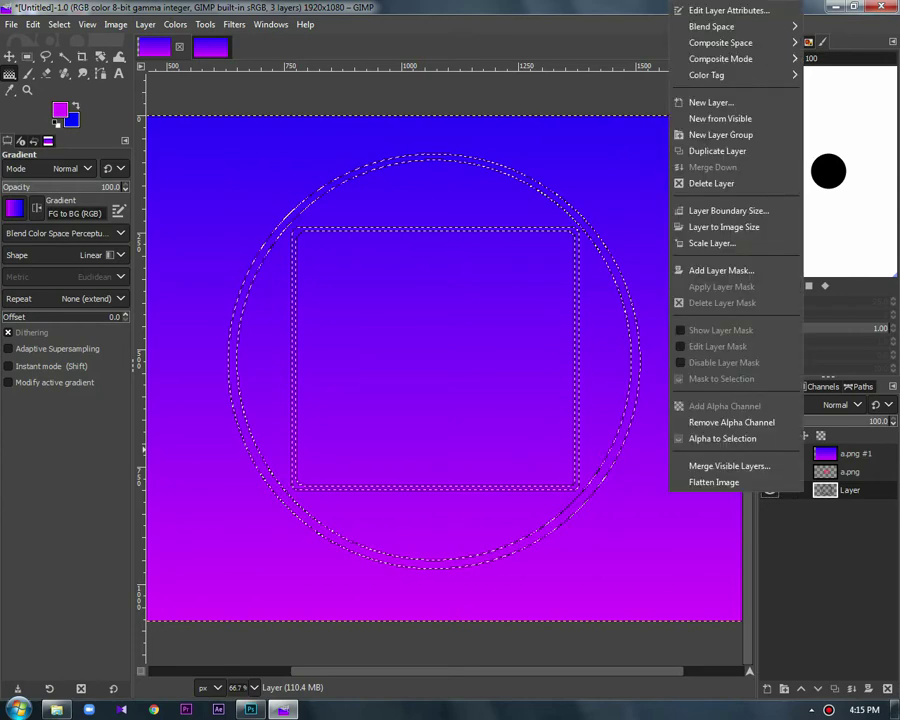
key(Escape)
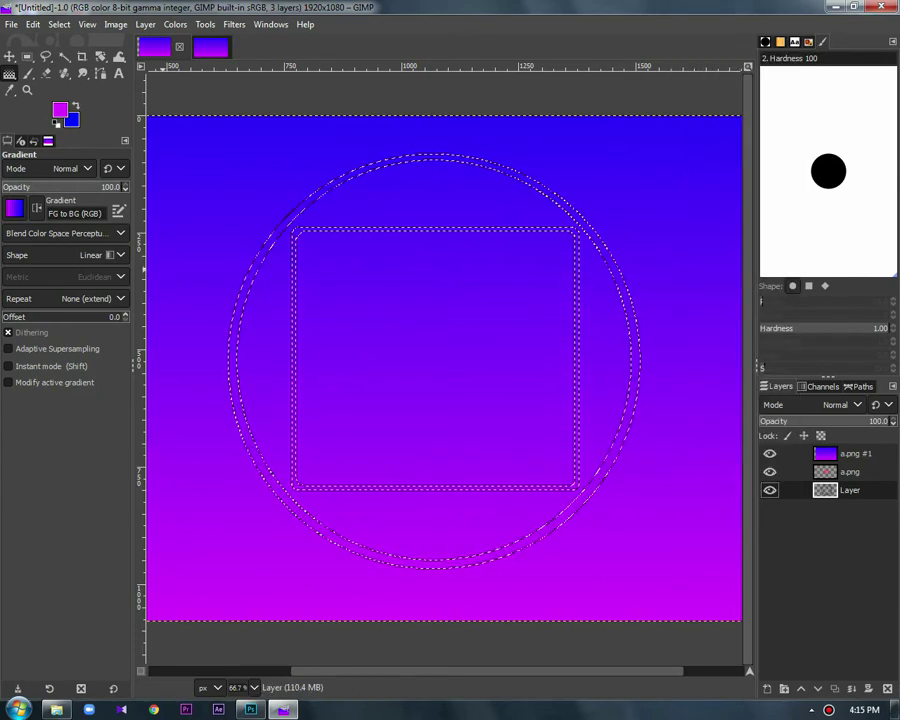
click(59, 24)
click(75, 75)
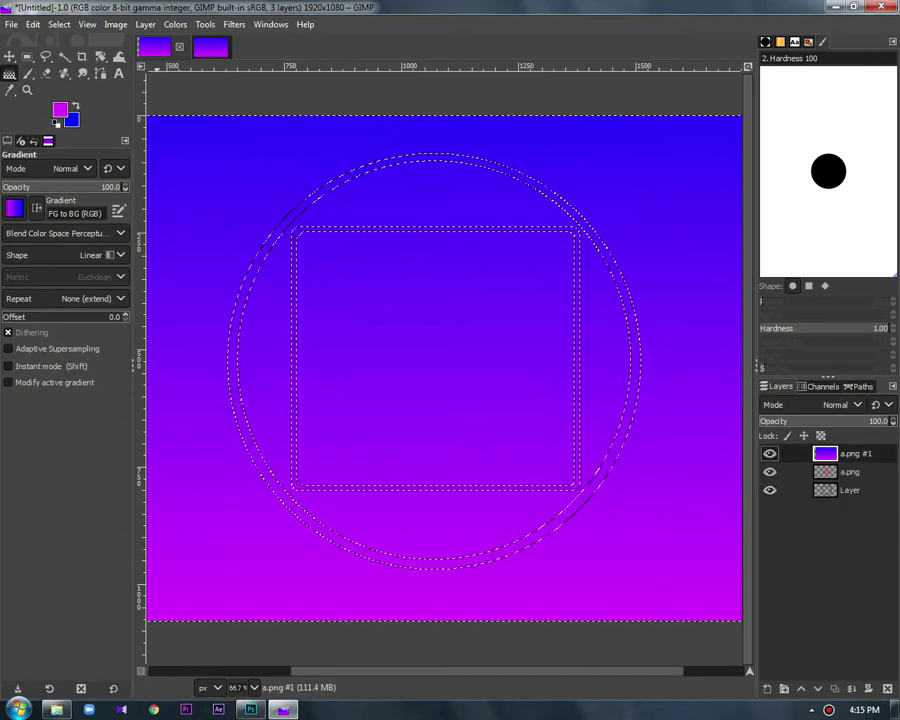
click(32, 24)
click(50, 257)
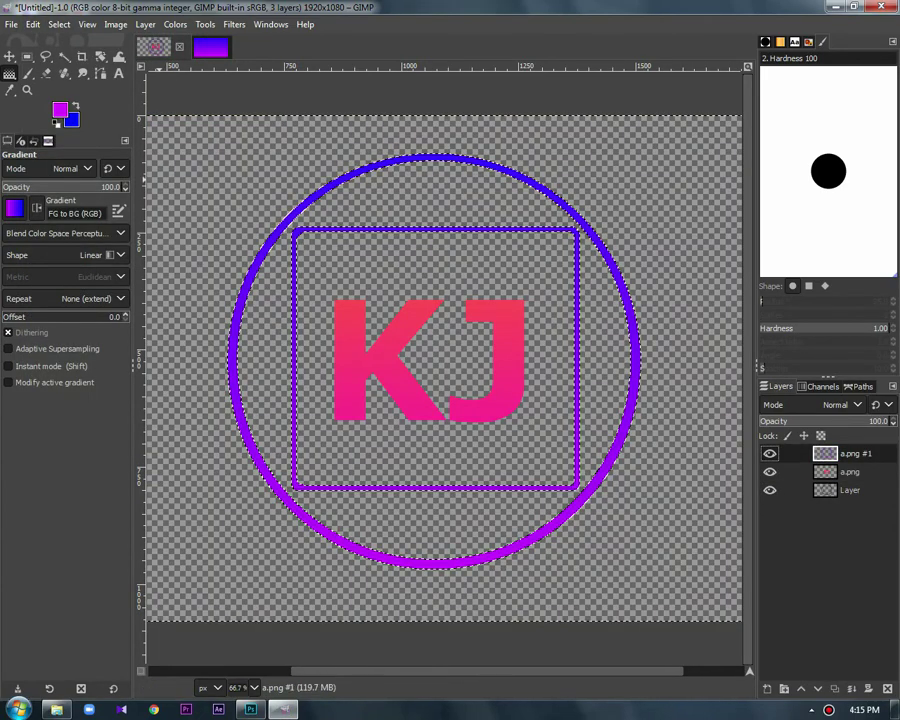
Check the gradient result, then delete the black outline layer.
click(769, 453)
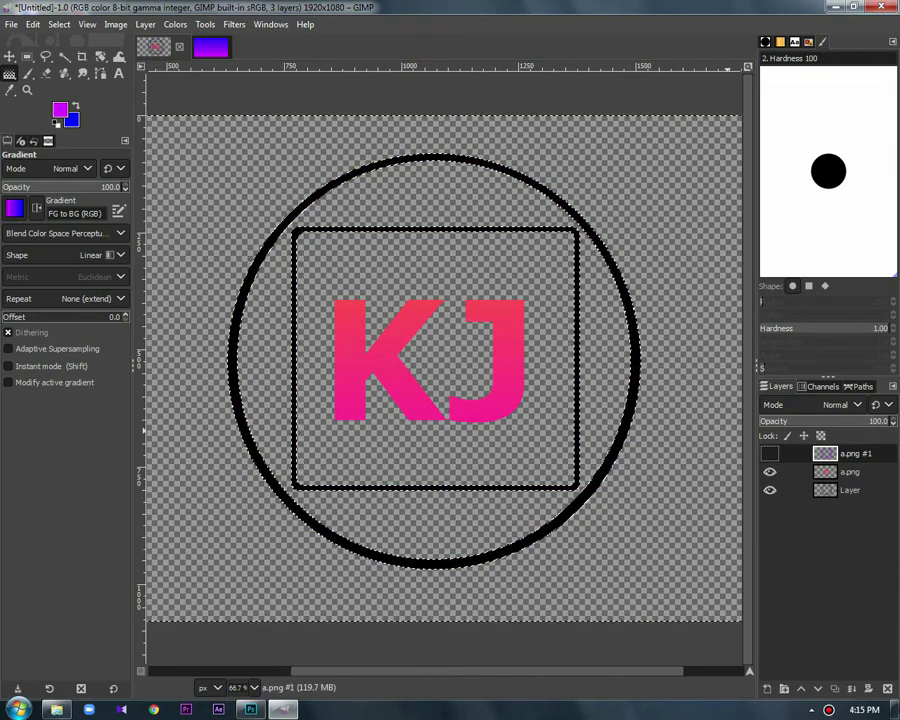
click(769, 453)
right_click(840, 490)
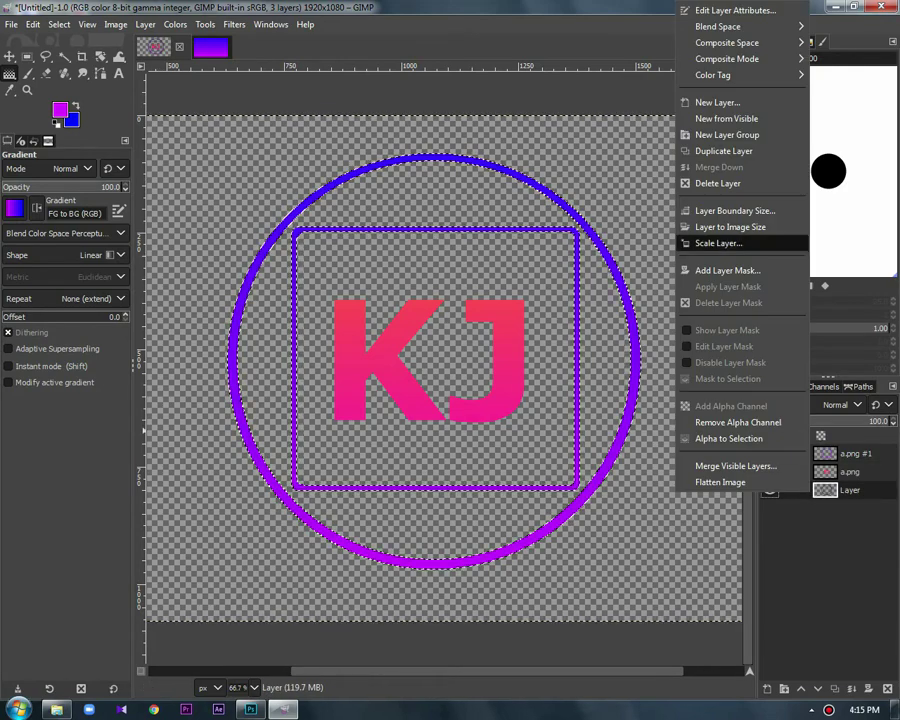
click(718, 183)
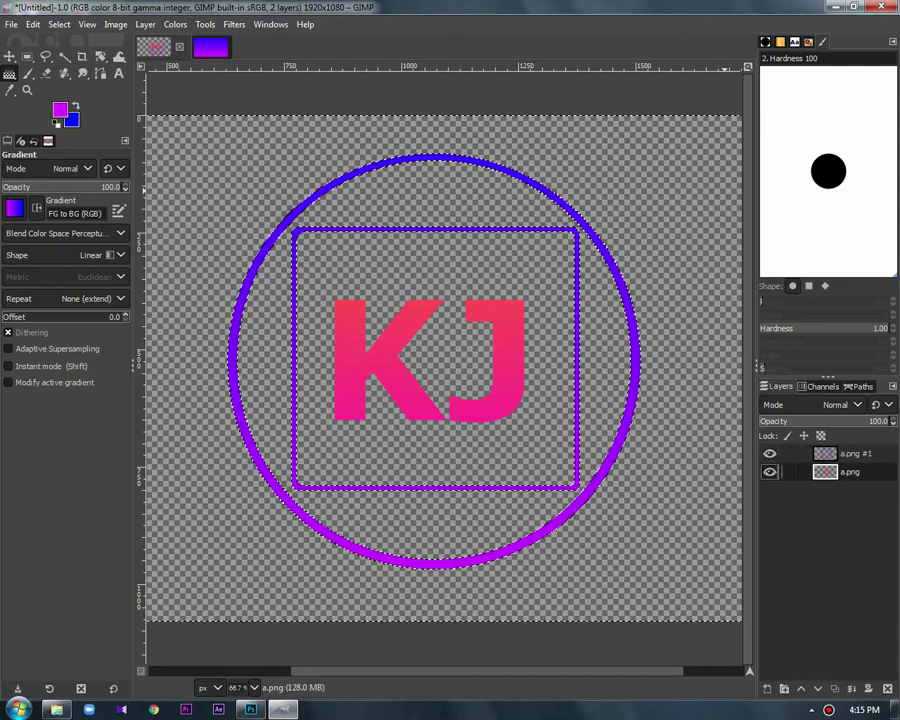
Export the logo image as b.png into the Documents folder.
click(10, 24)
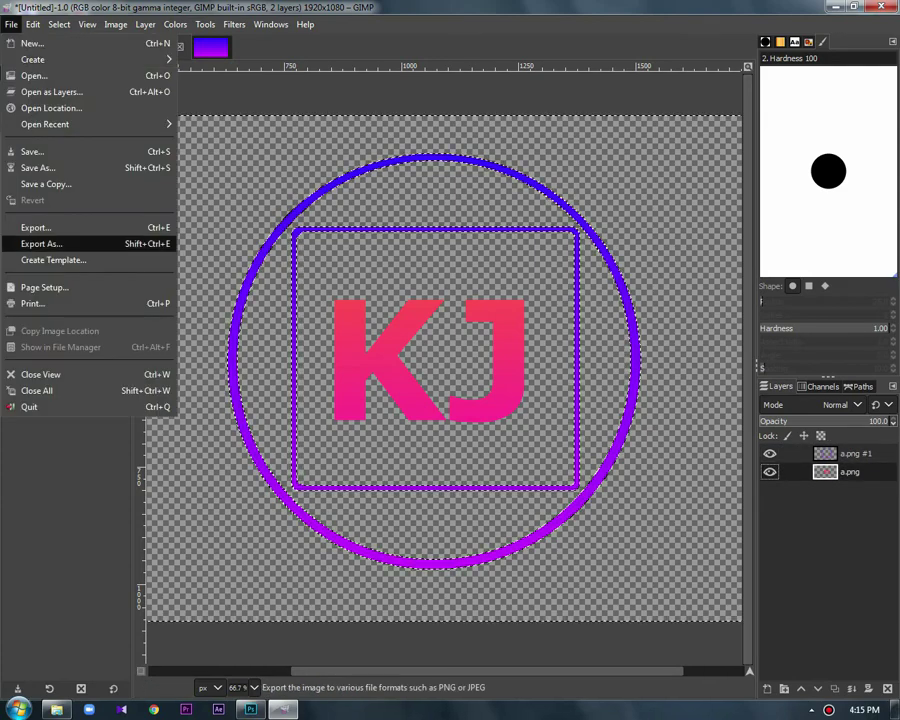
click(36, 227)
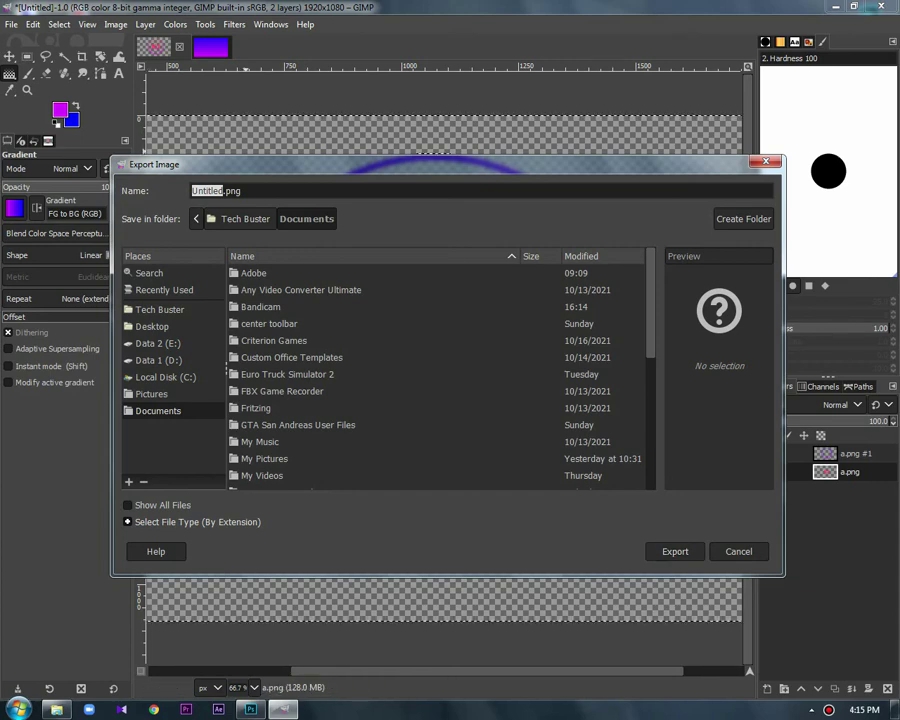
text(b)
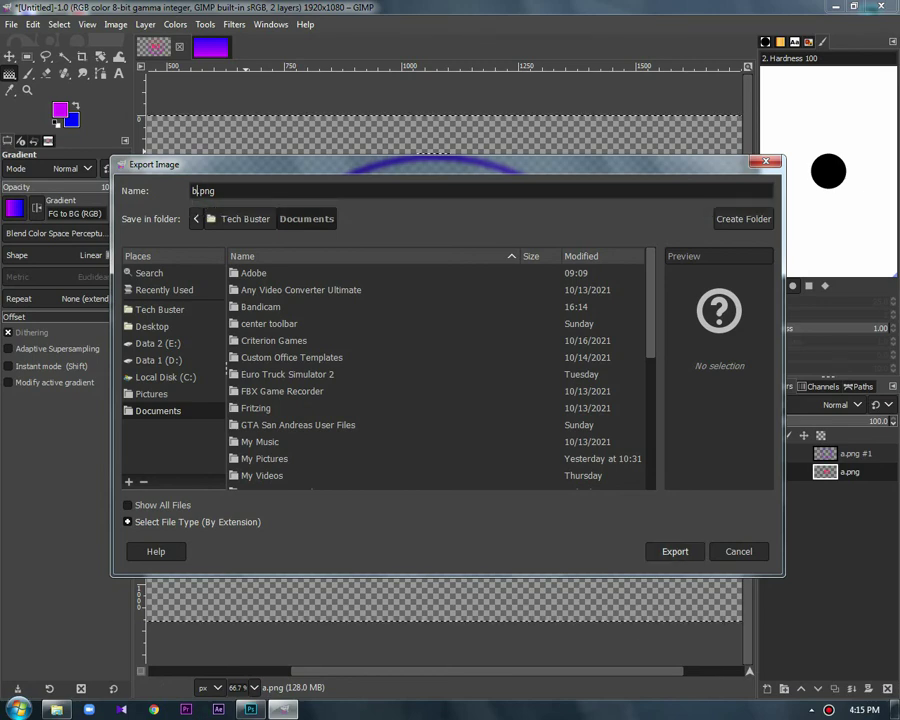
click(675, 551)
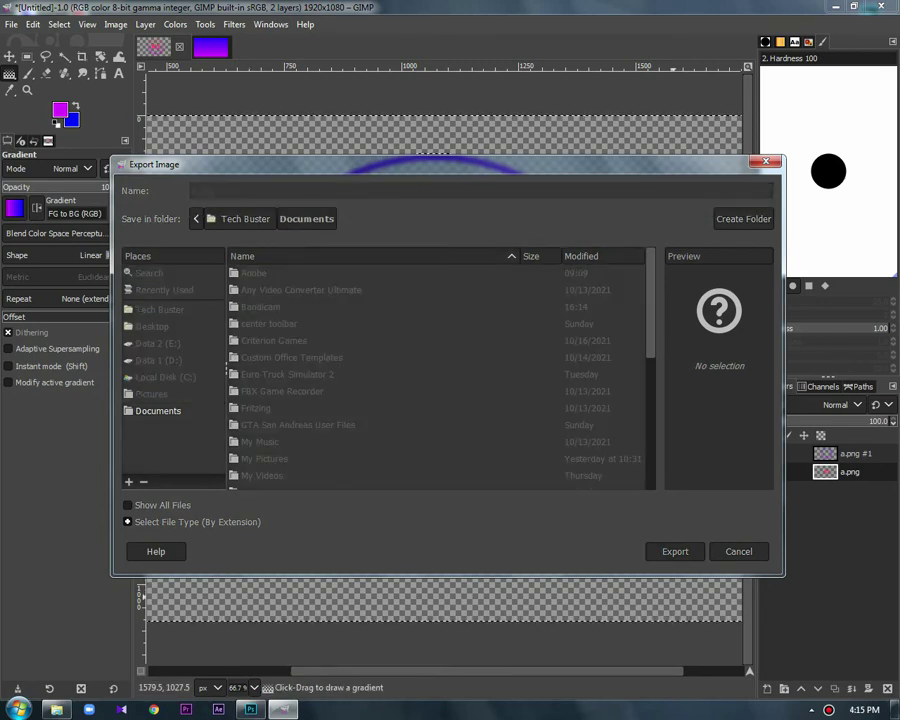
Confirm the PNG options, then preview the exported b image in Photo Viewer and close it.
key(Return)
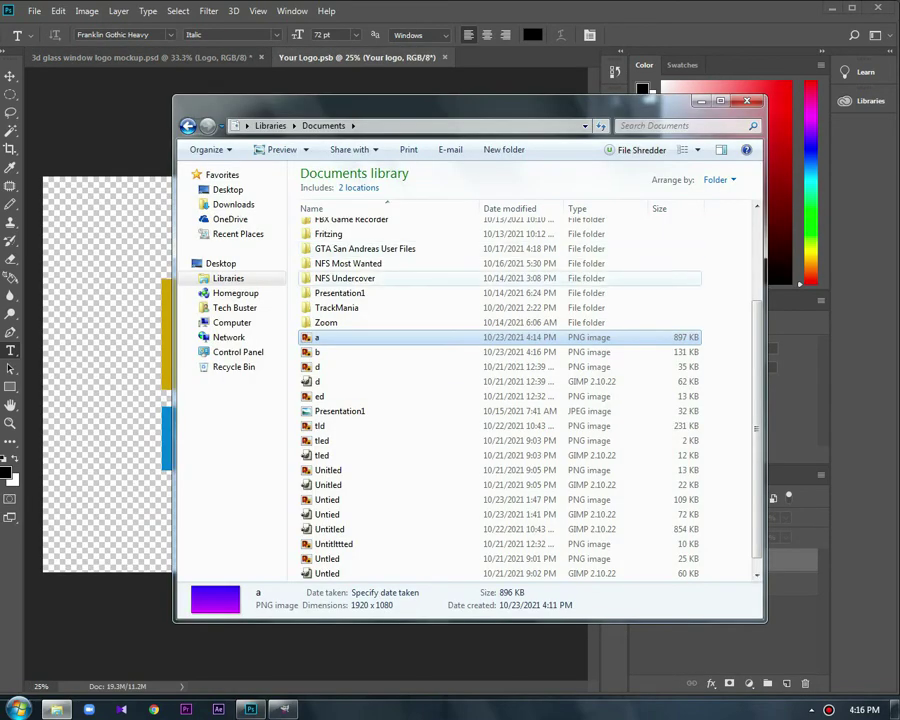
key(Down)
key(Return)
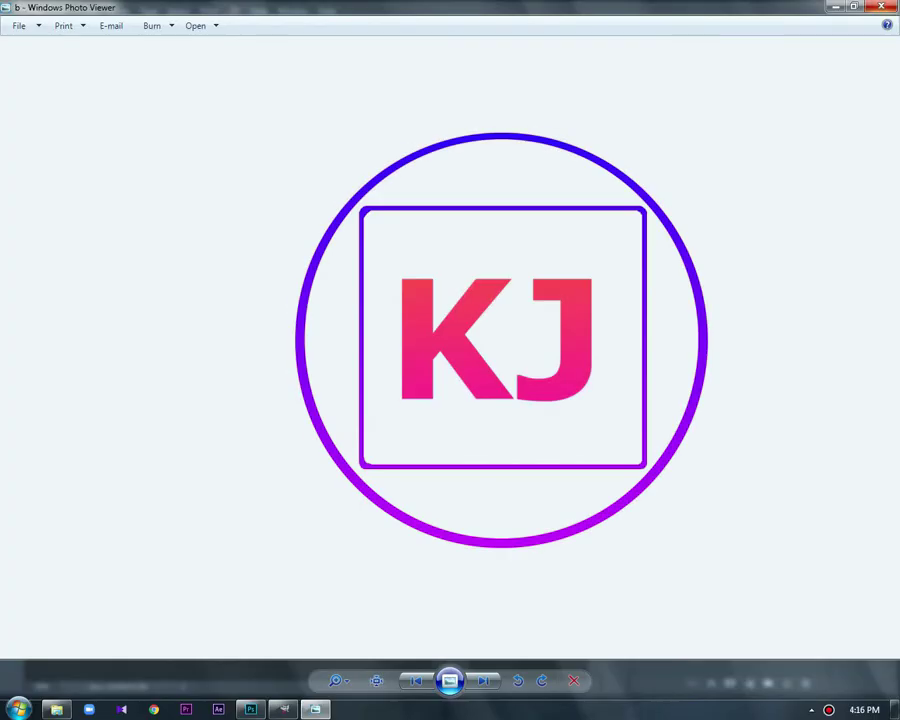
key(Escape)
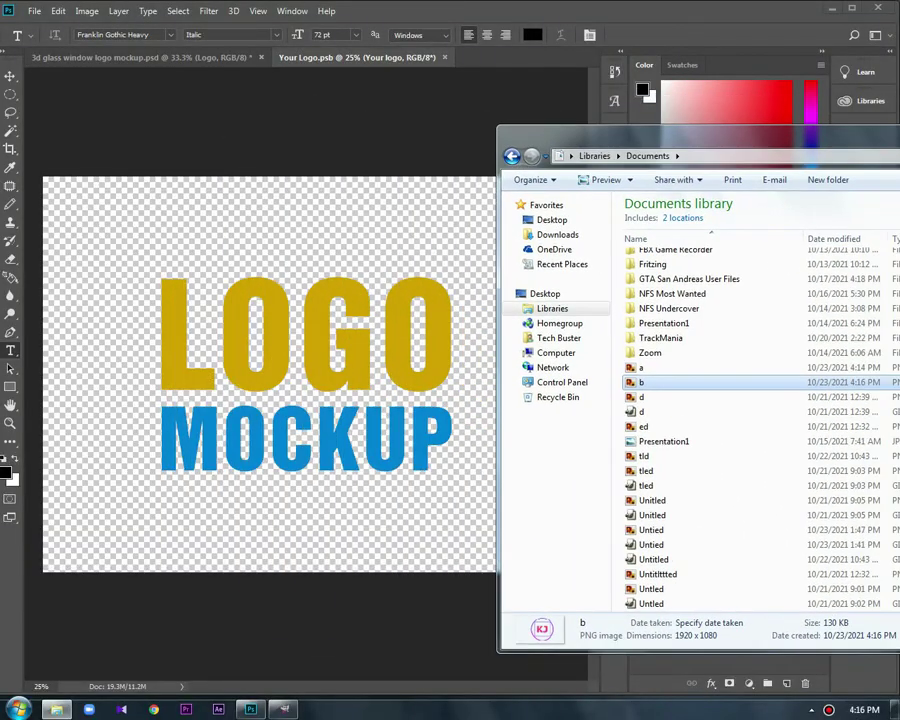
Place b.png onto the Your Logo canvas, scale it up to fill the centre, and hide LOGO MOCKUP.
drag(641, 382, 297, 372)
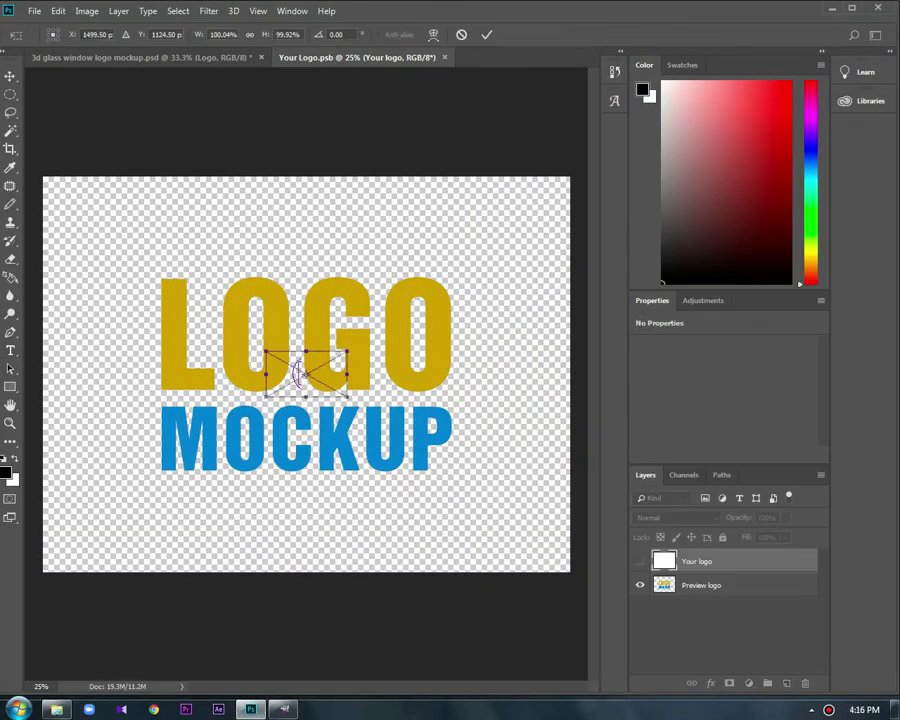
drag(347, 352, 503, 239)
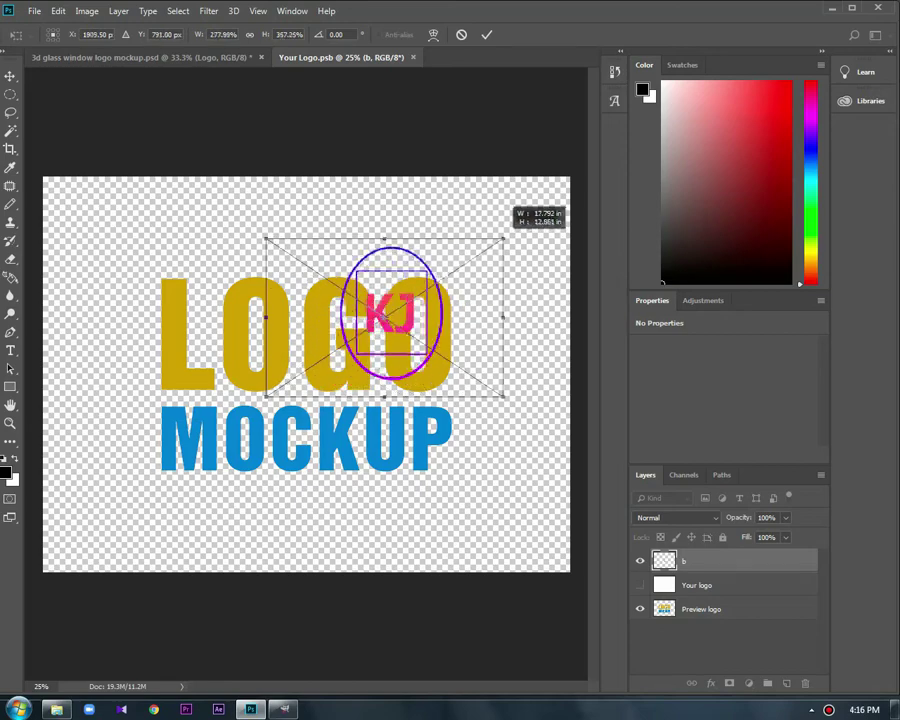
drag(266, 396, 53, 500)
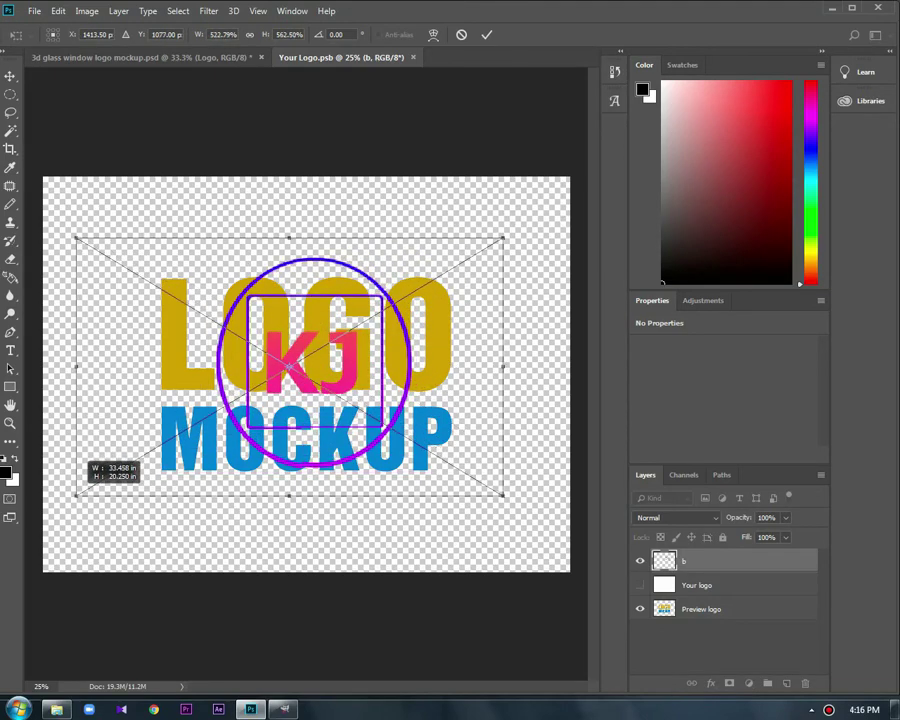
drag(503, 500, 530, 518)
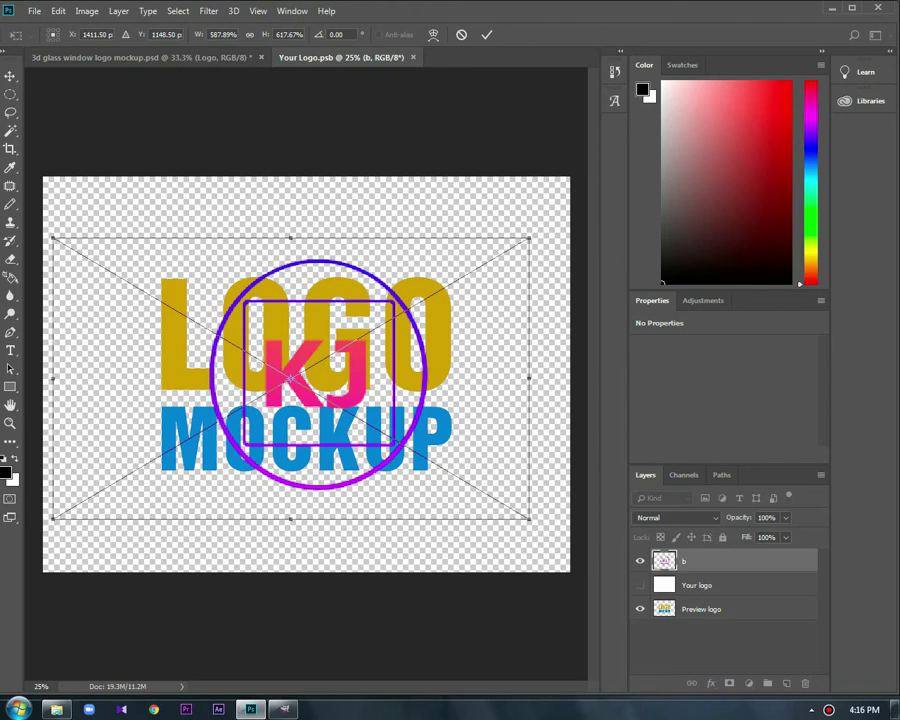
key(Return)
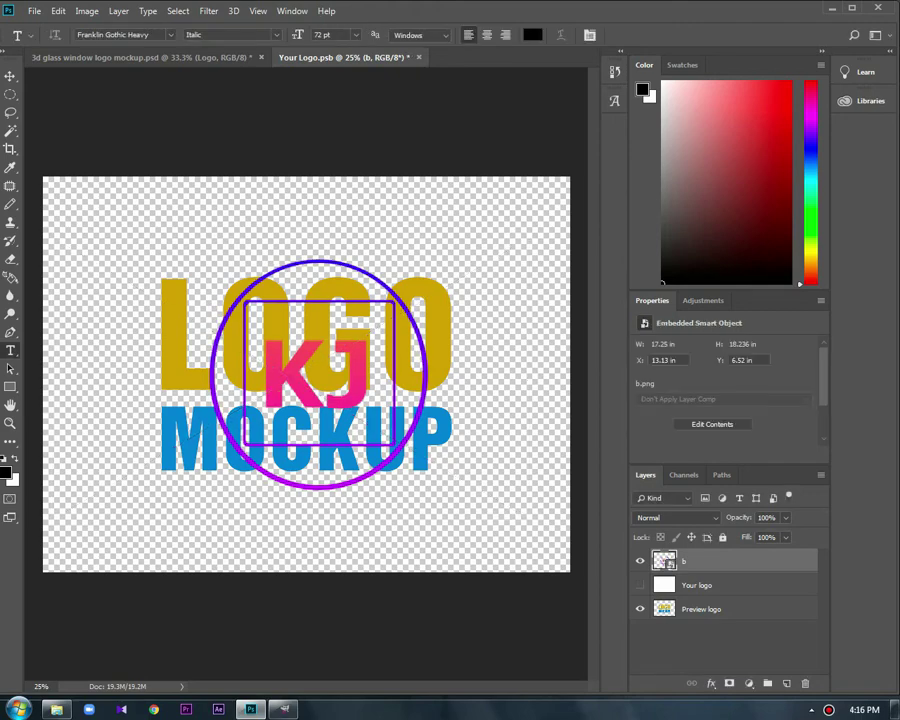
click(640, 609)
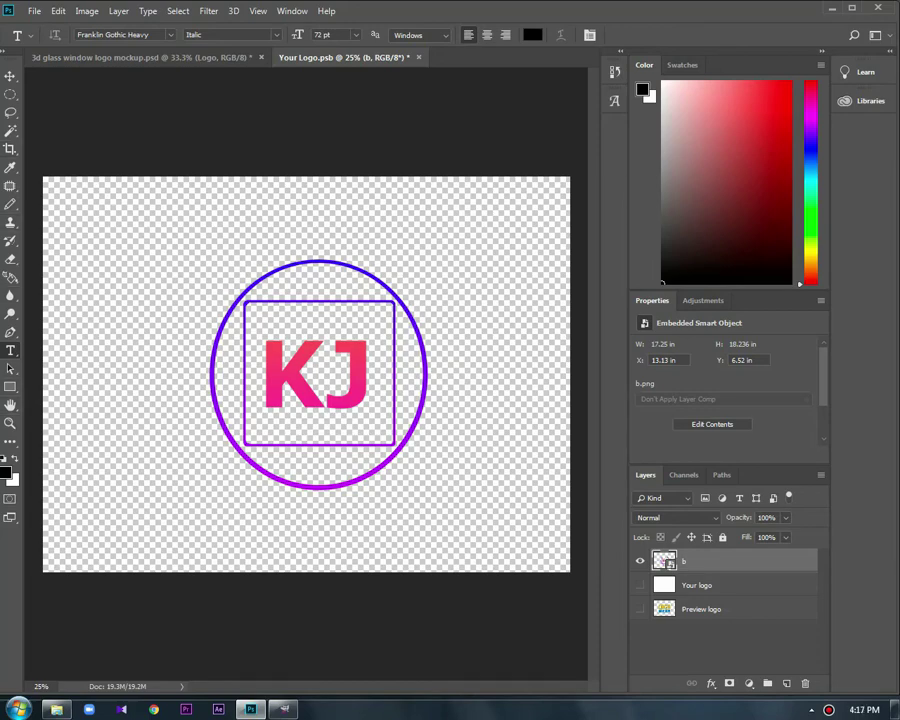
Add the designer's full name as a centred caption below the logo, then close the contents.
drag(163, 500, 459, 538)
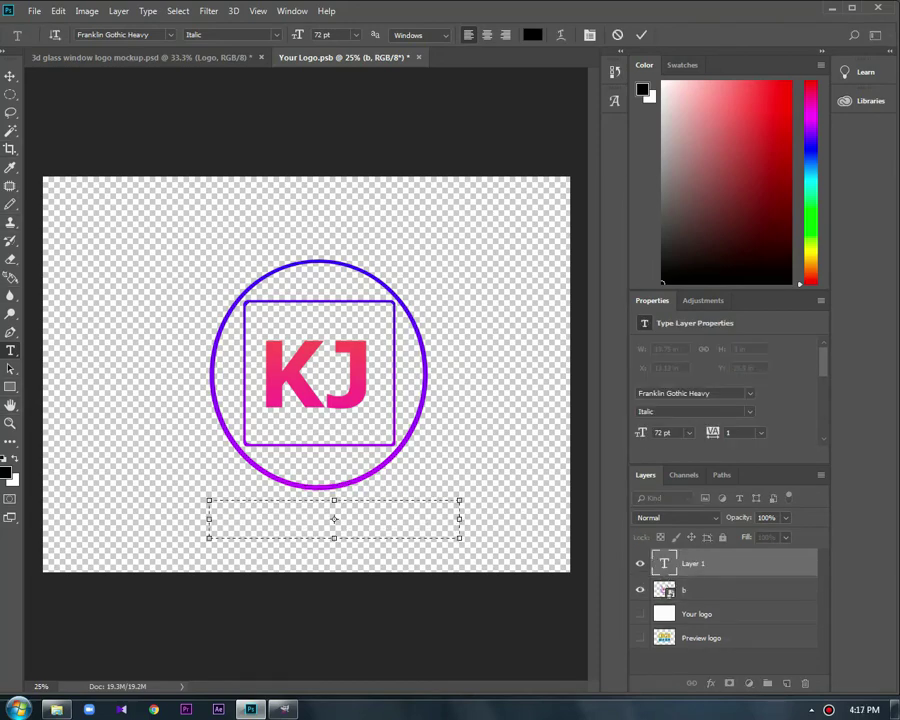
drag(163, 519, 209, 519)
text(KAV)
text(EEJA JA)
text(YASOORIYA)
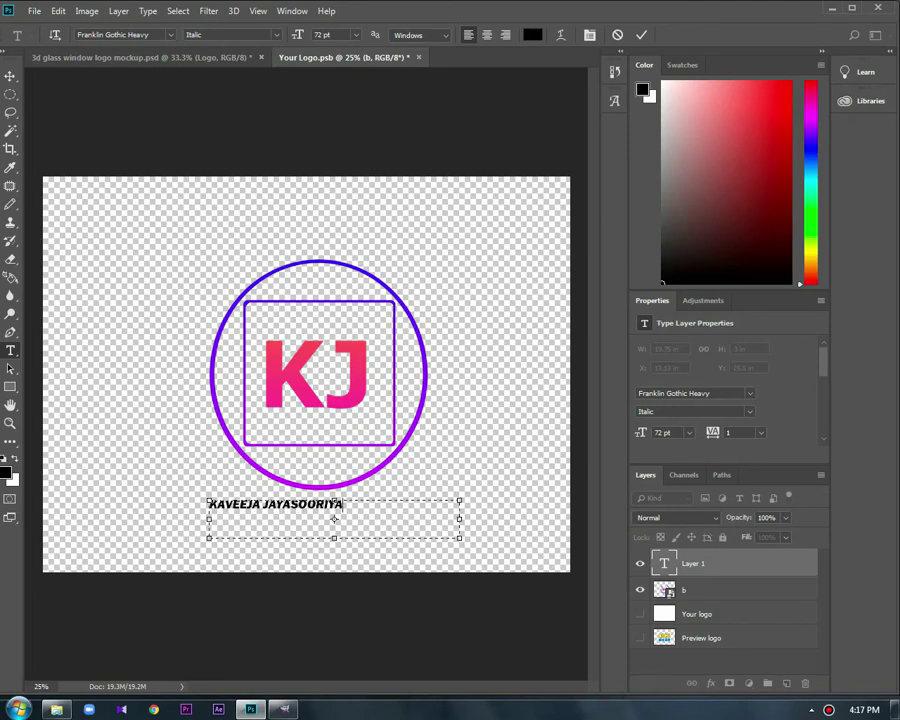
drag(209, 519, 249, 519)
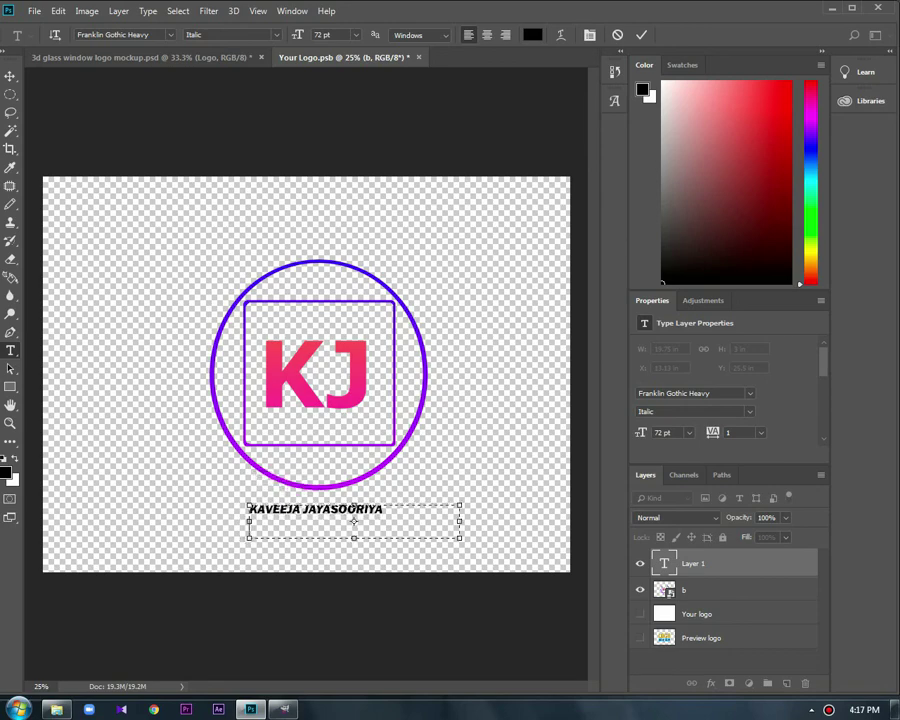
key(ctrl+Return)
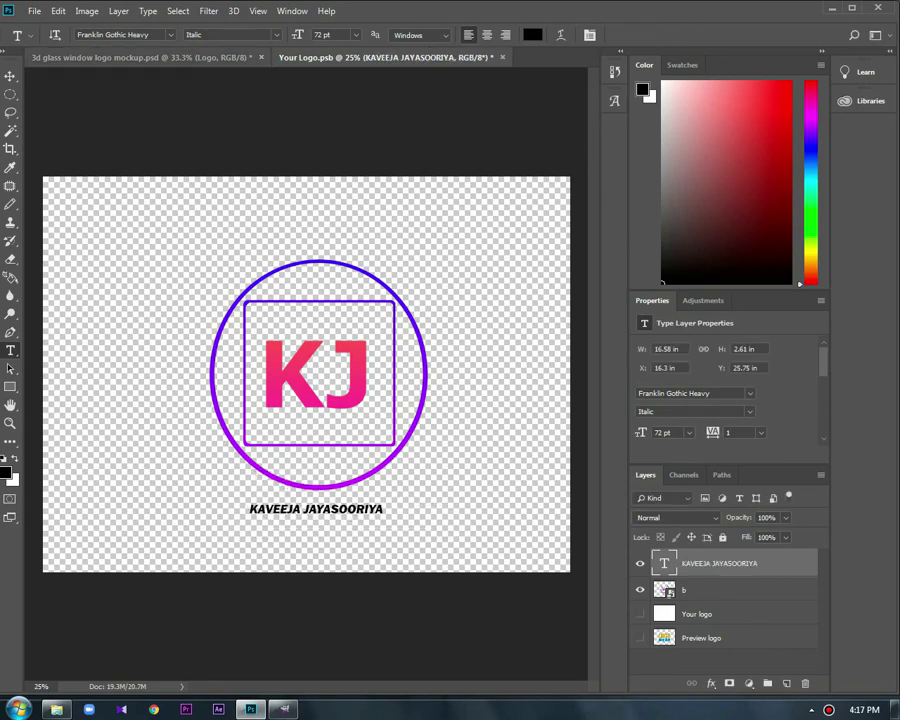
key(ctrl+w)
Confirm saving the smart object edits so the mockup shows the logo and name.
key(Return)
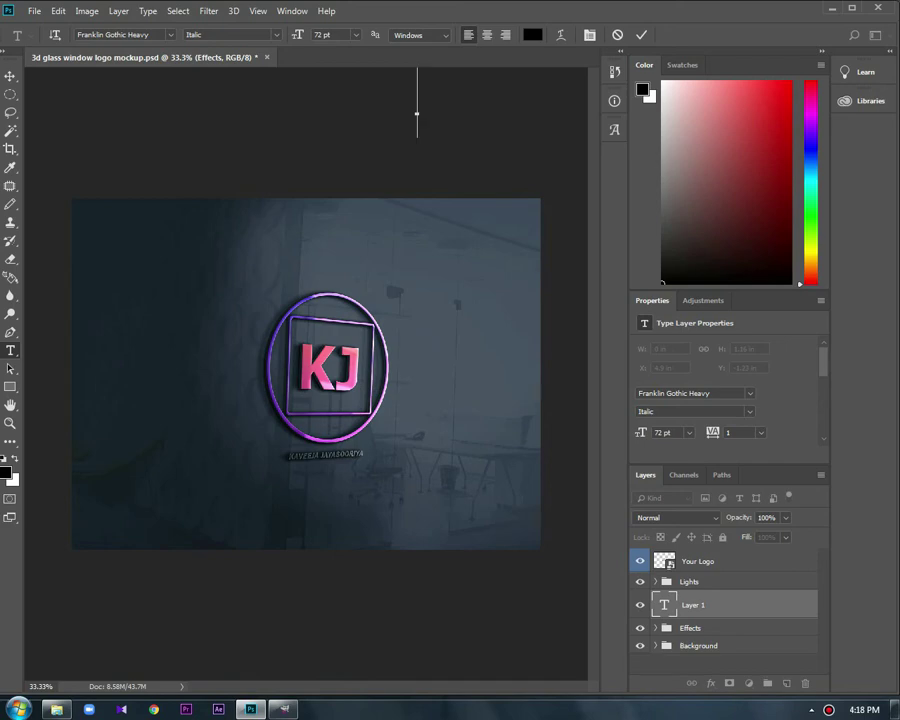
Zoom to 67% to inspect the mockup, delete the empty Layer 1, and zoom back out.
click(41, 686)
text(67)
key(Return)
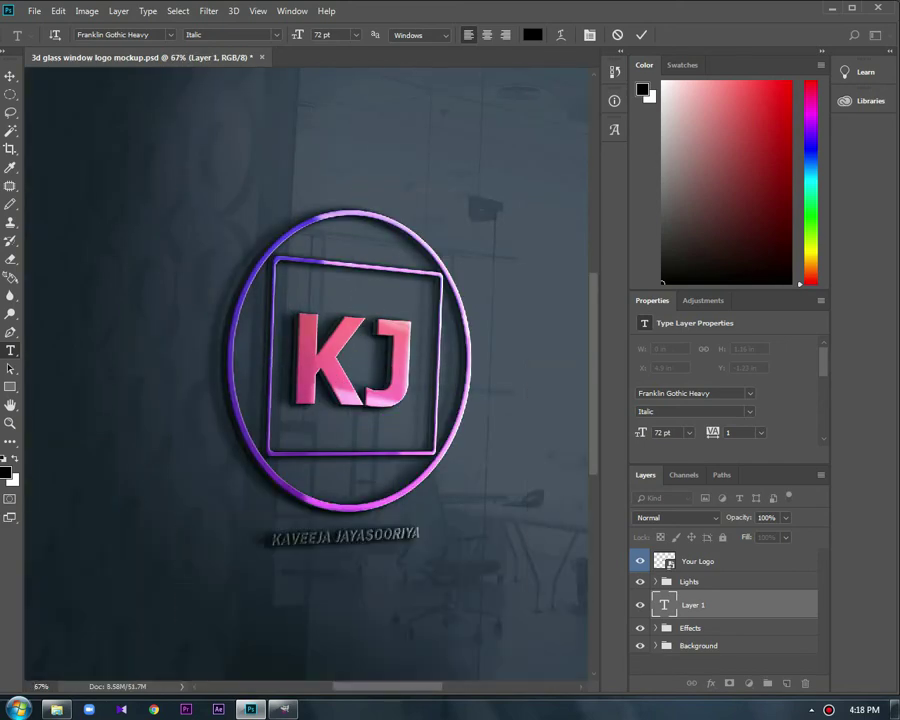
scroll(305, 370, right, 5)
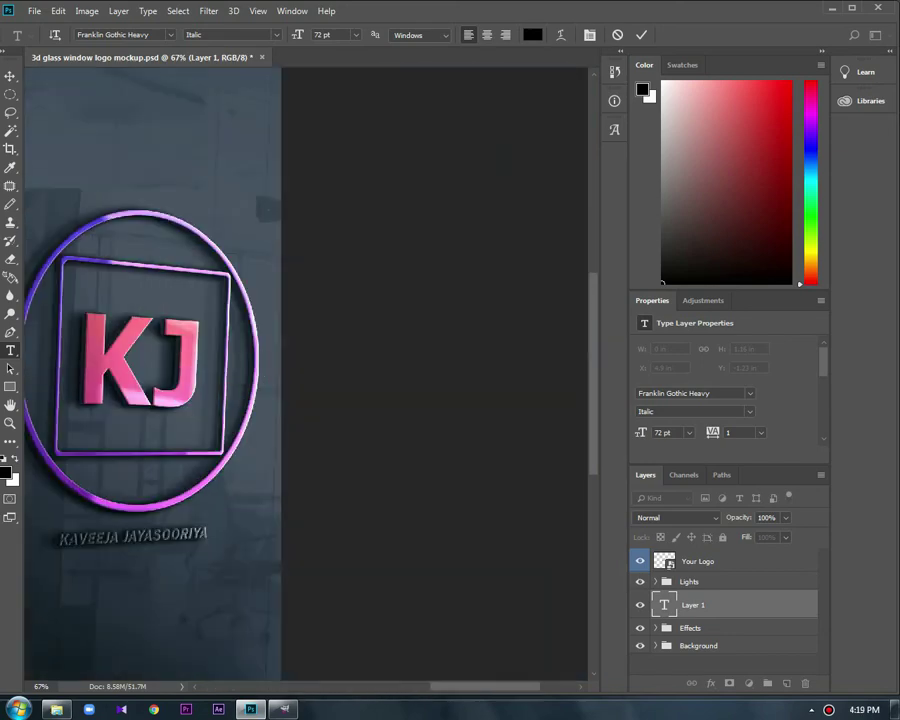
scroll(305, 370, left, 5)
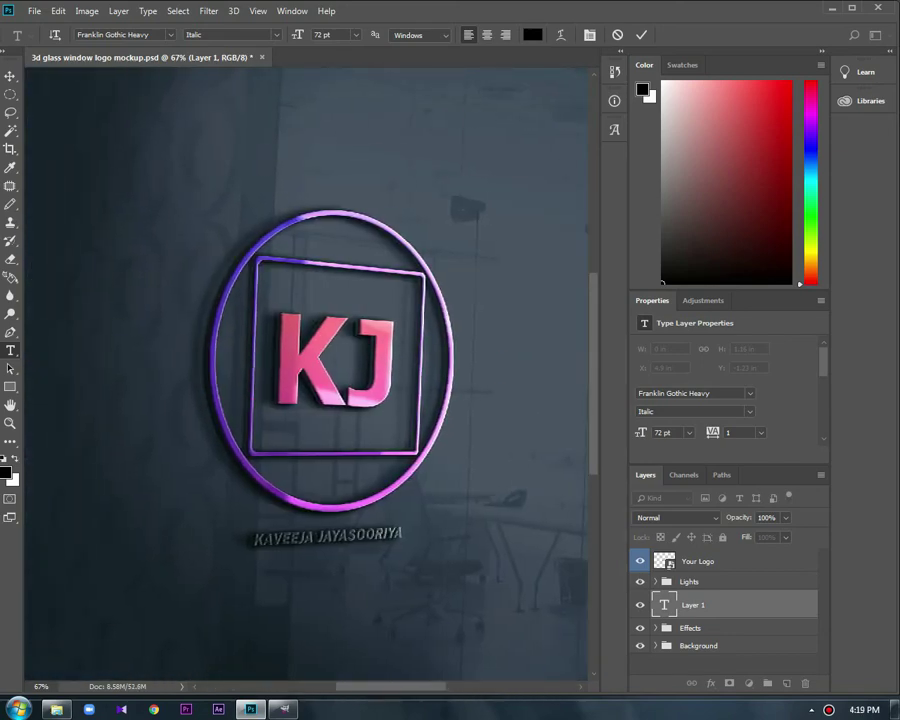
key(Delete)
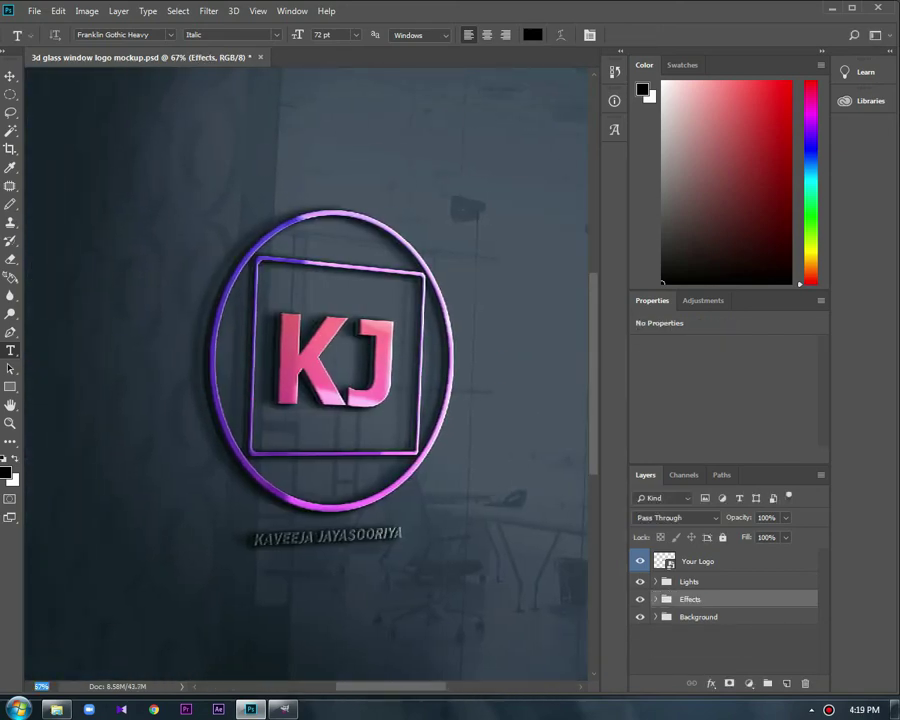
key(ctrl+minus)
key(ctrl+minus)
Export the mockup through Export As, keeping PNG at 2000 × 1500.
click(34, 11)
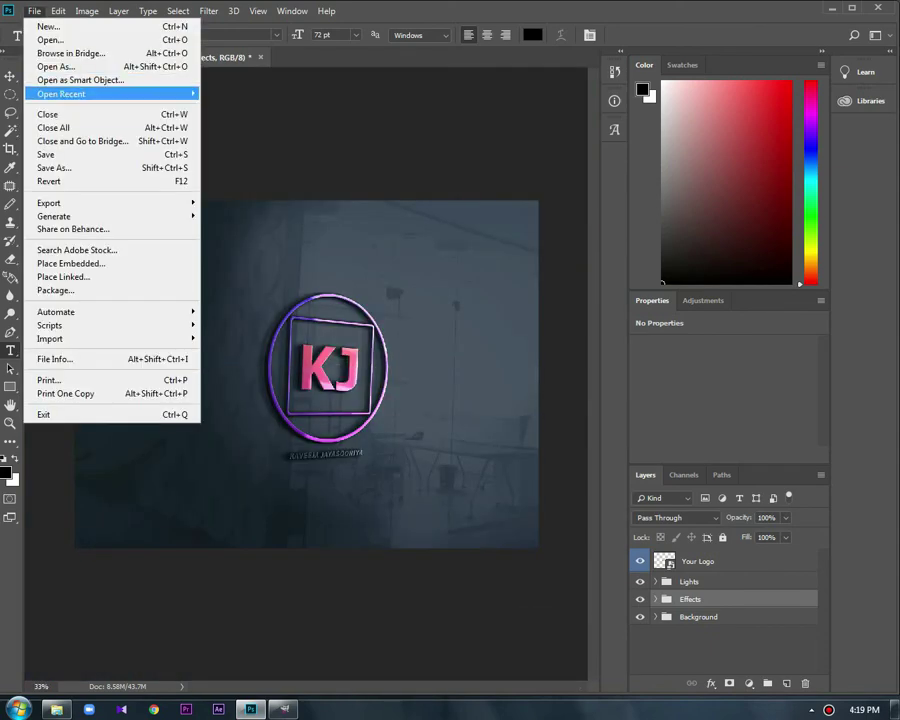
click(235, 213)
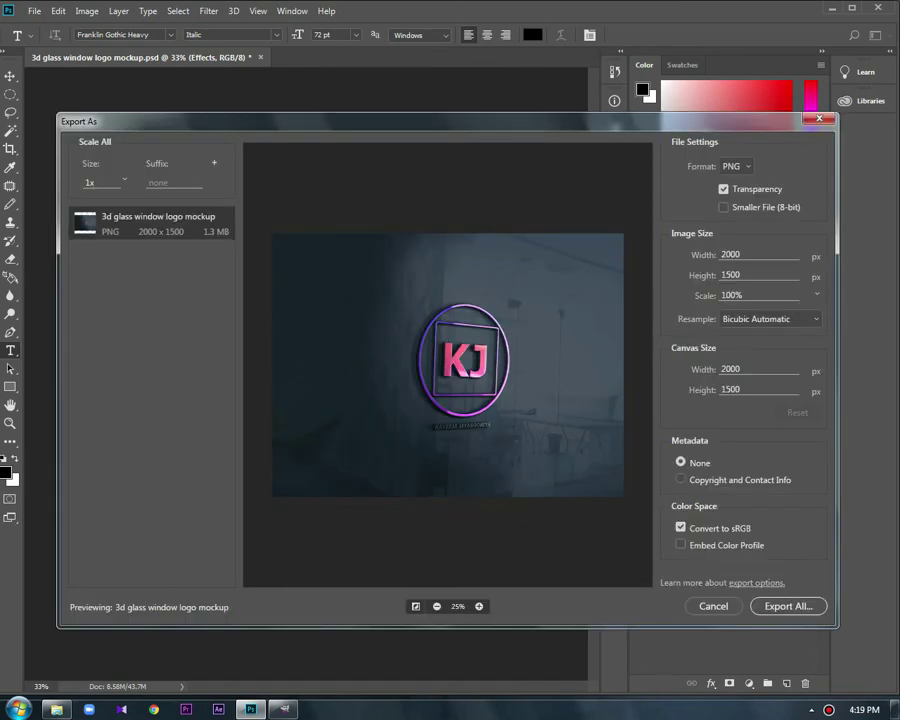
click(789, 606)
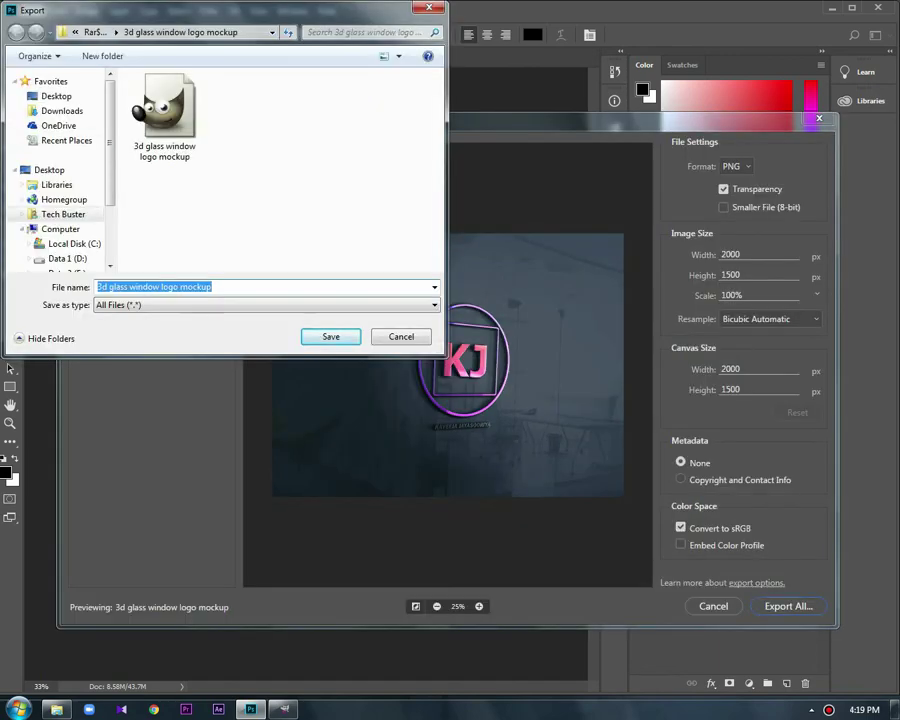
Save the exported PNG as kj in the Downloads folder.
click(62, 110)
scroll(295, 85, down, 1)
scroll(295, 85, up, 1)
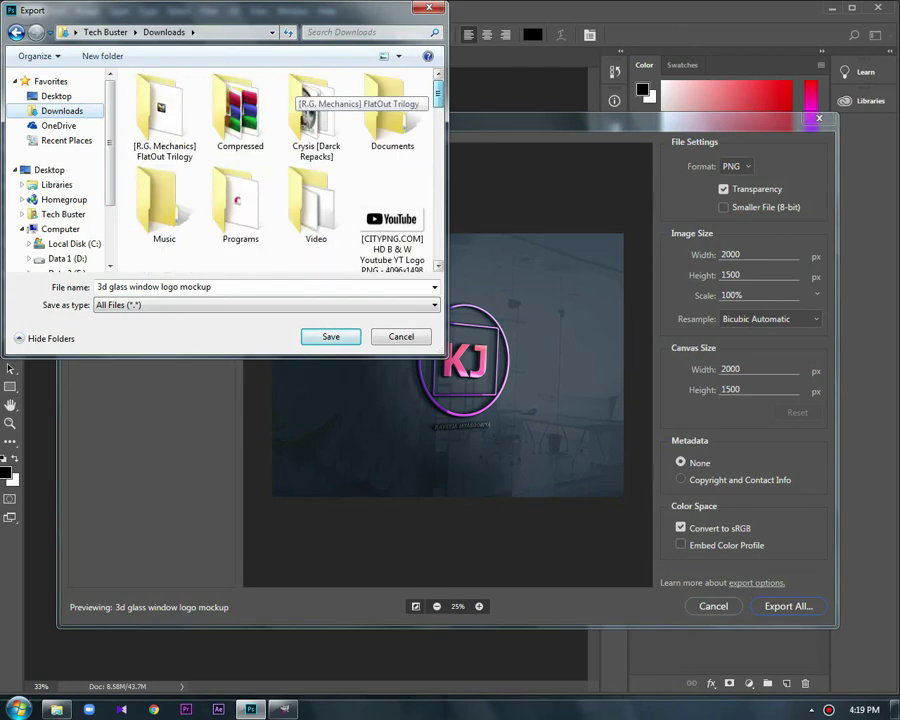
scroll(295, 85, down, 5)
scroll(295, 85, down, 5)
scroll(275, 165, down, 1)
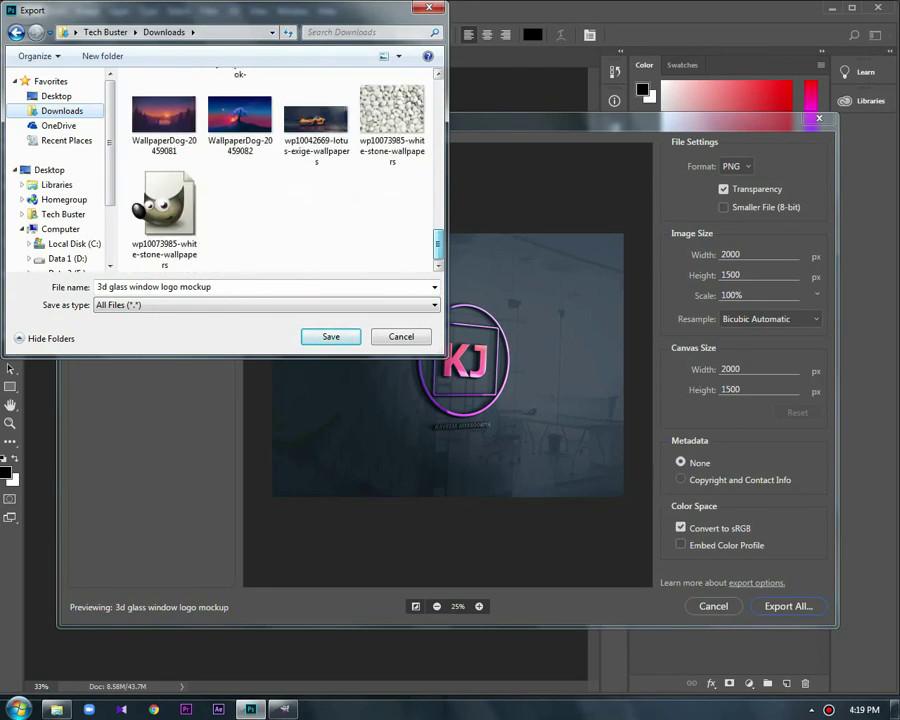
click(153, 287)
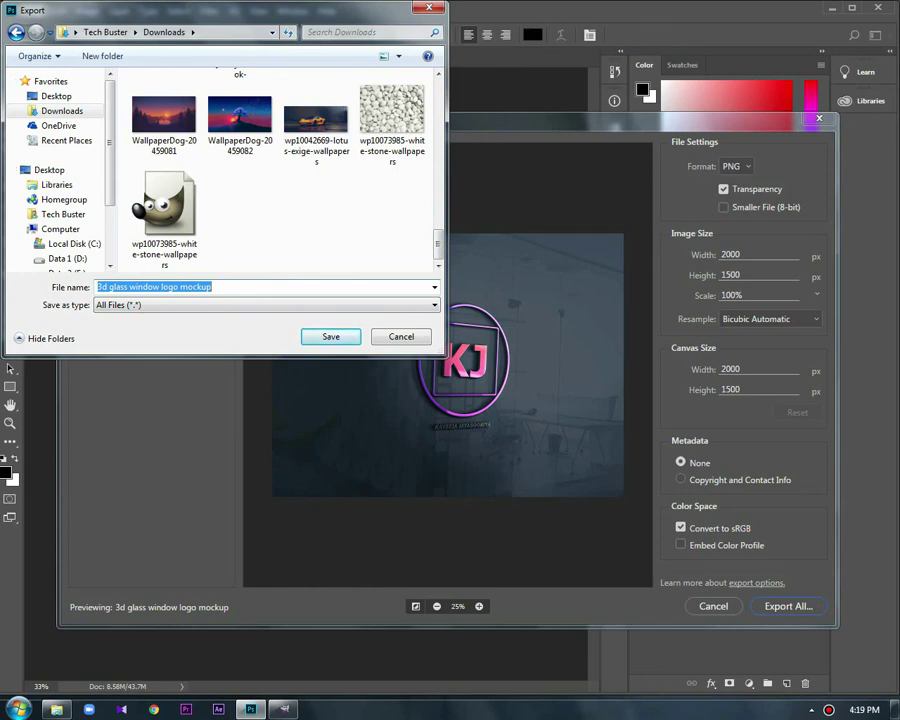
text(kj)
key(Return)
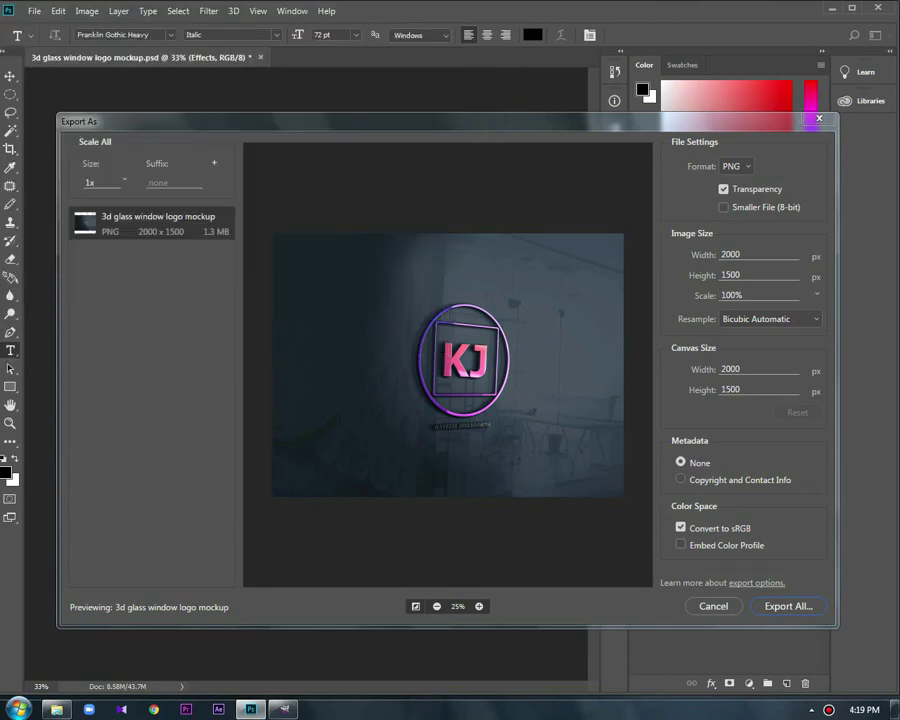